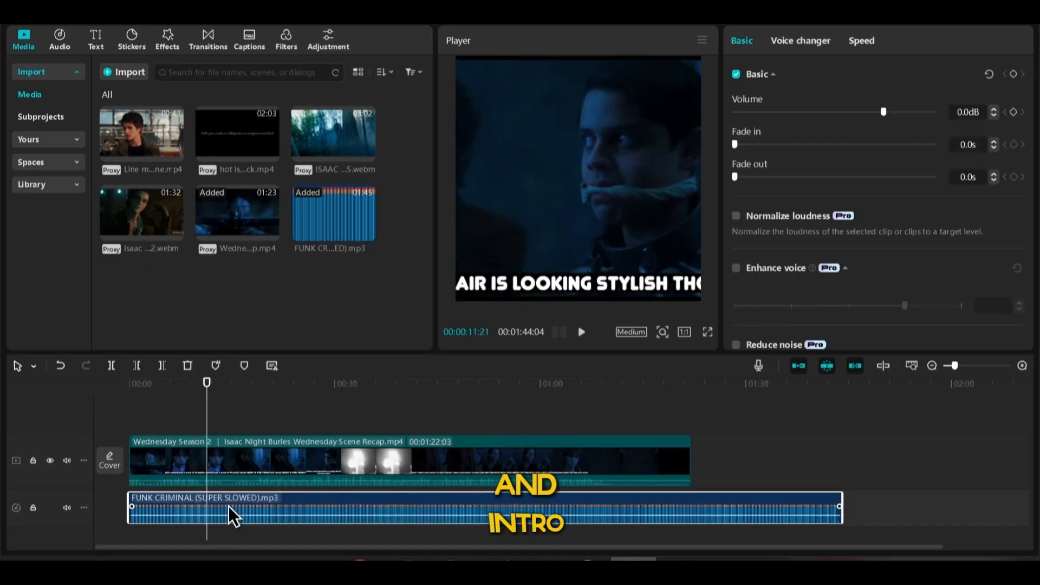
# Select the Wednesday Season 2 clip on the timeline and play back the intro section
pyautogui.click(188, 425)
pyautogui.scroll(2, 174, 424)
pyautogui.click(189, 450)
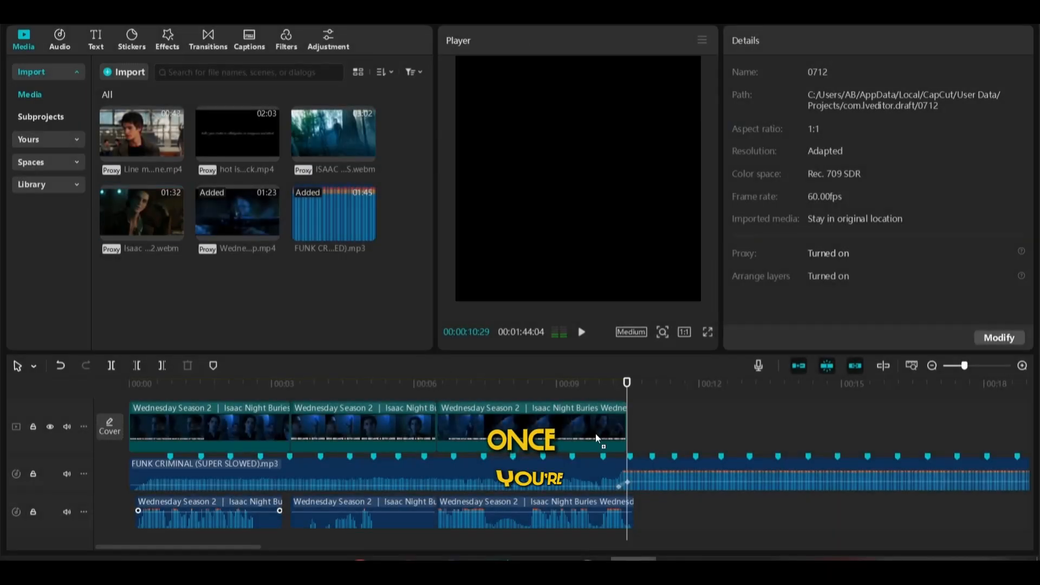
pyautogui.click(665, 404)
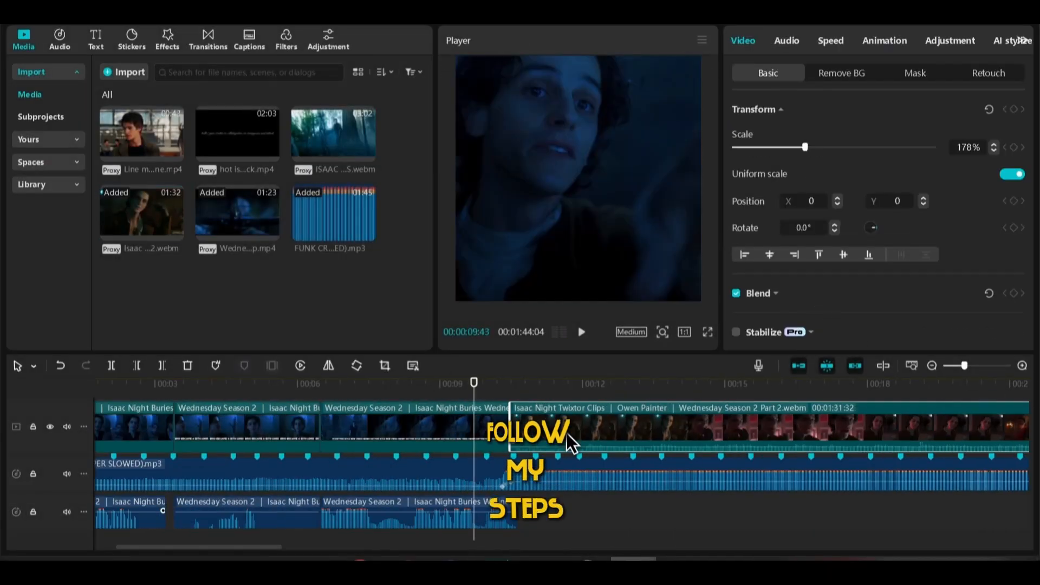
# Split a 1.5 s section off the Isaac Night Twixtor clip's start and apply the Flash in speed curve, shifting its slow point toward the end
pyautogui.moveTo(475, 382); pyautogui.dragTo(531, 384)
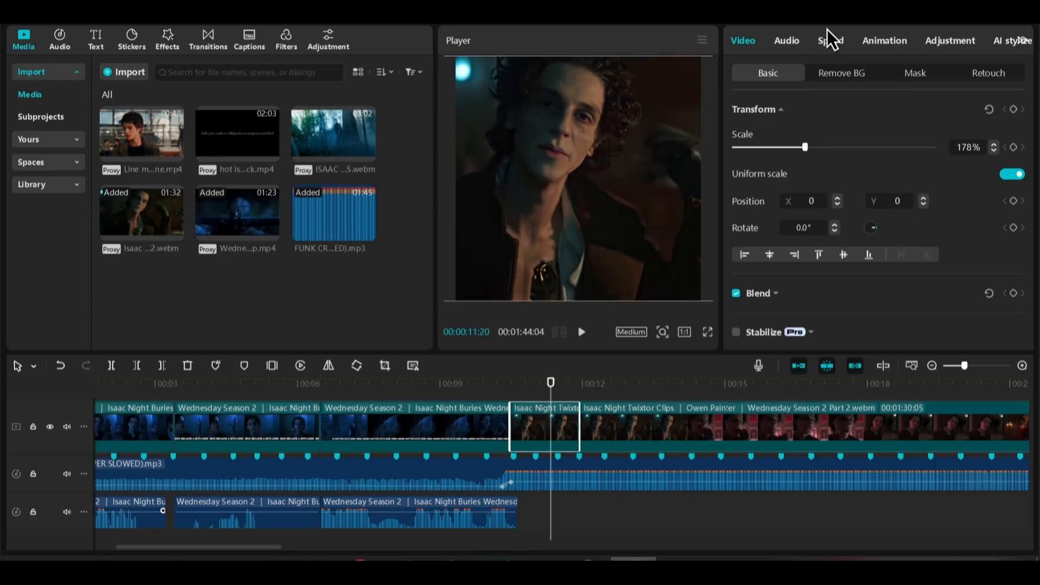
pyautogui.click(831, 40)
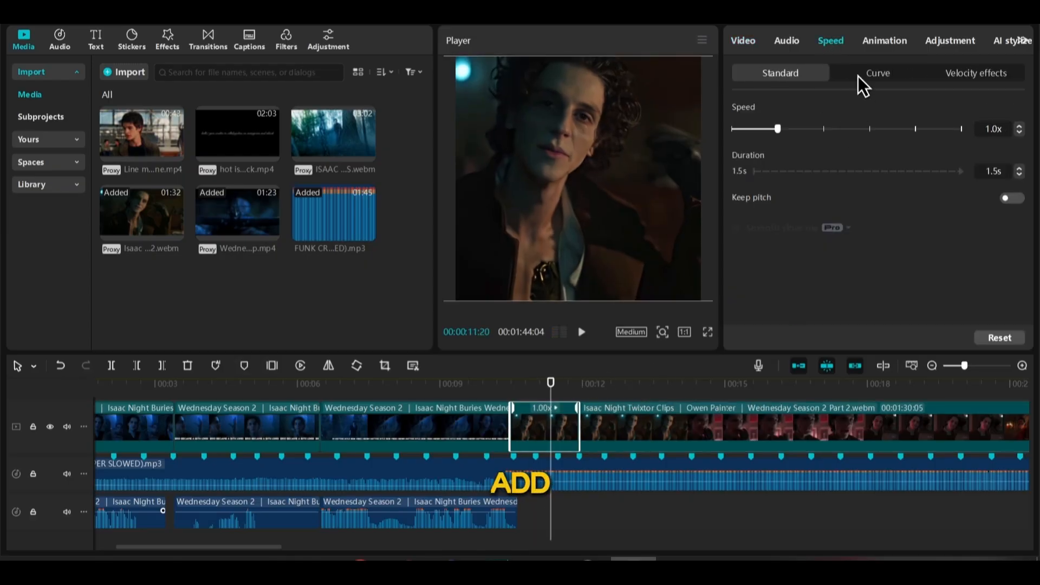
pyautogui.click(859, 76)
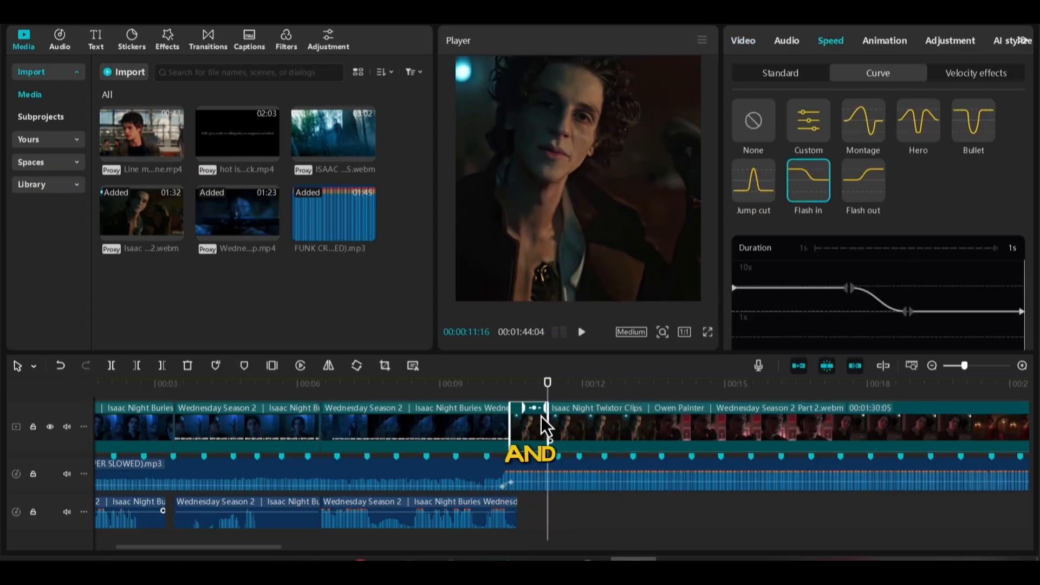
pyautogui.keyDown('ctrl'); pyautogui.scroll(5, 596, 425); pyautogui.keyUp('ctrl')
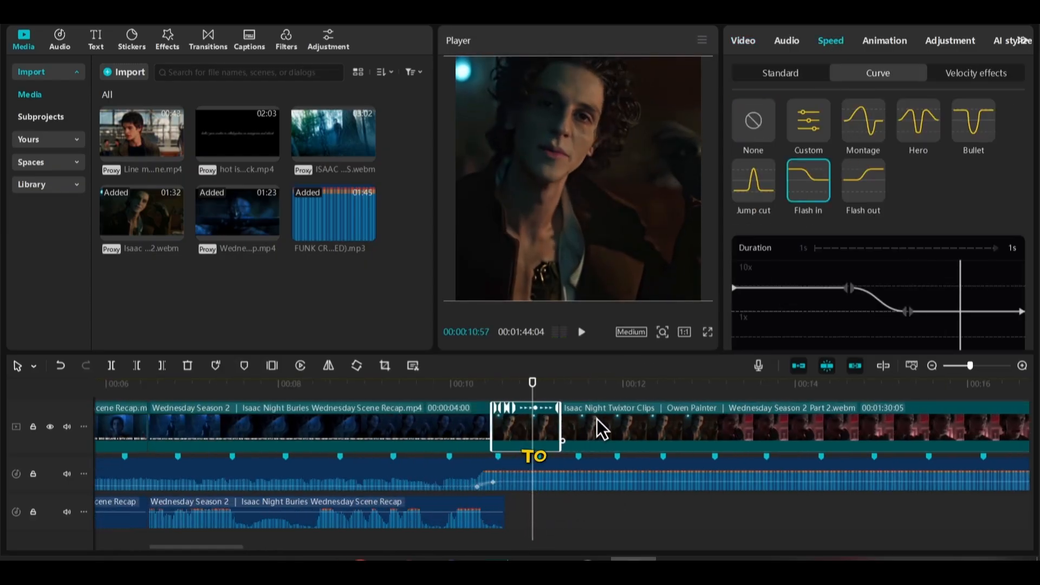
pyautogui.moveTo(905, 313); pyautogui.dragTo(995, 313)
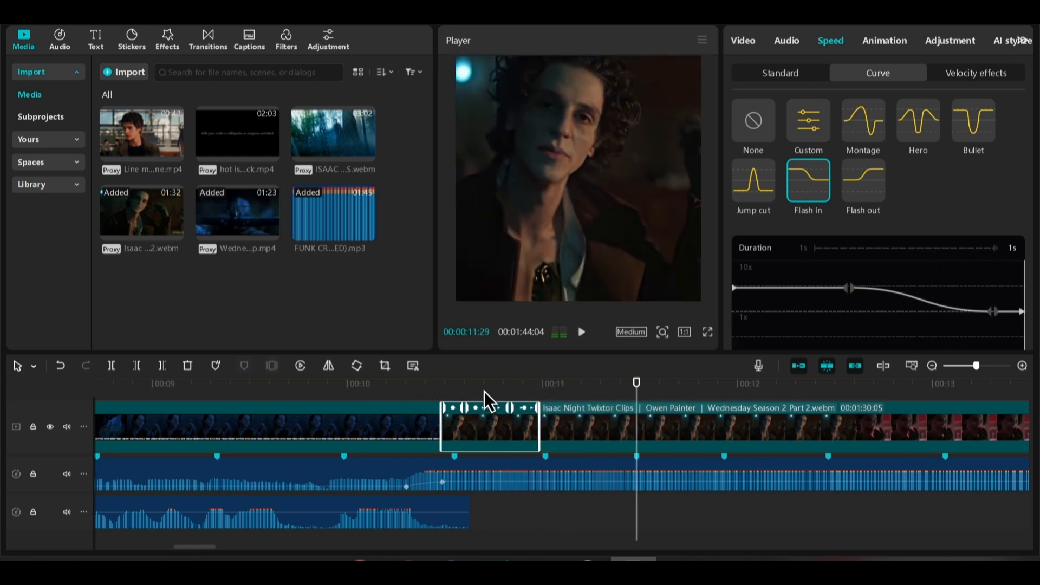
pyautogui.moveTo(994, 313); pyautogui.dragTo(970, 313)
# Place a short freeze frame of the sped-up clip's start on the track above, ending at the cut, and isolate the man with custom background removal
pyautogui.click(272, 366)
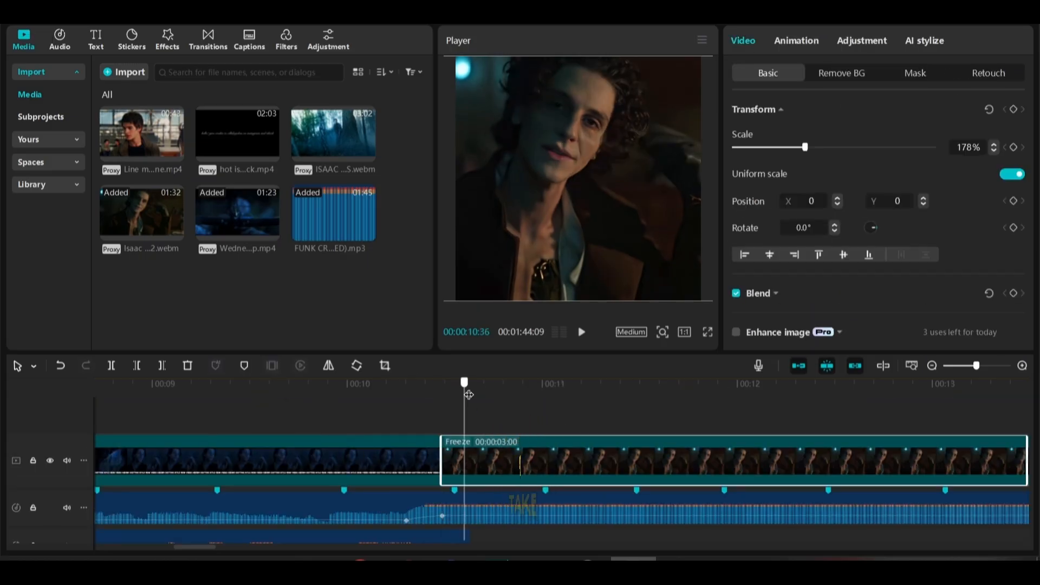
pyautogui.moveTo(473, 470); pyautogui.dragTo(383, 388)
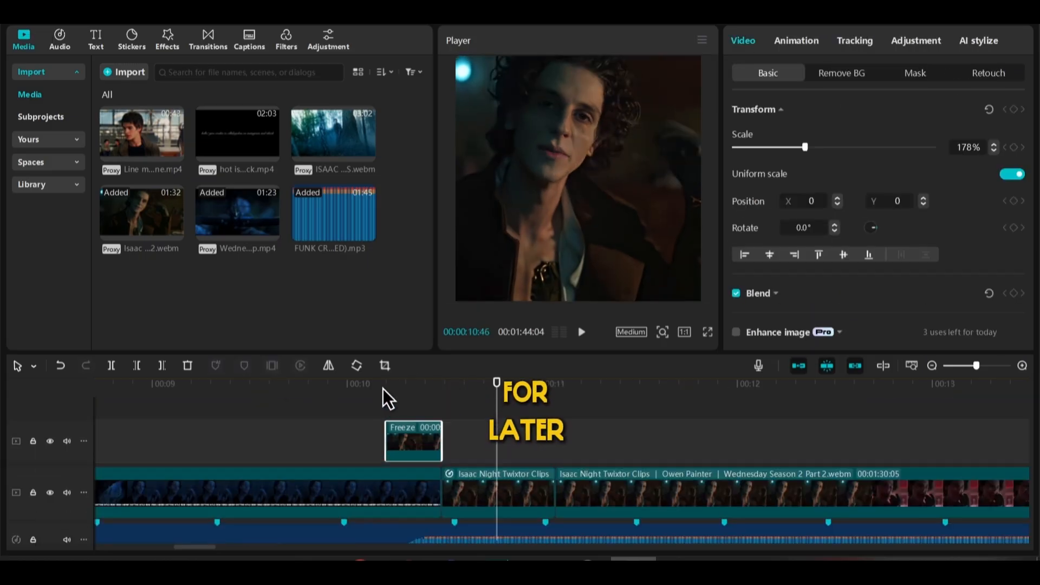
pyautogui.click(411, 395)
pyautogui.click(827, 69)
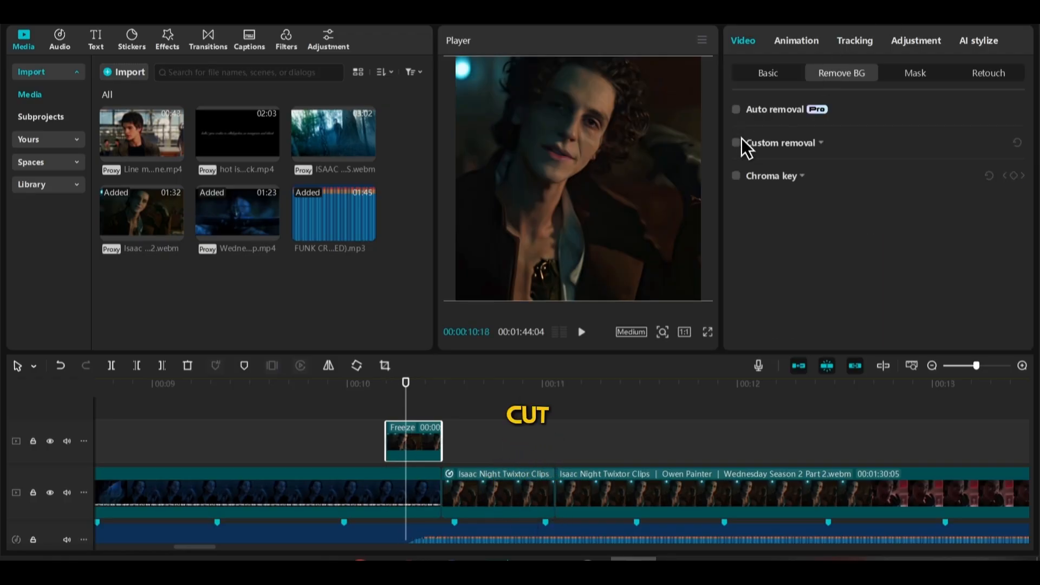
pyautogui.moveTo(565, 134); pyautogui.dragTo(564, 136)
pyautogui.moveTo(484, 215); pyautogui.dragTo(495, 203)
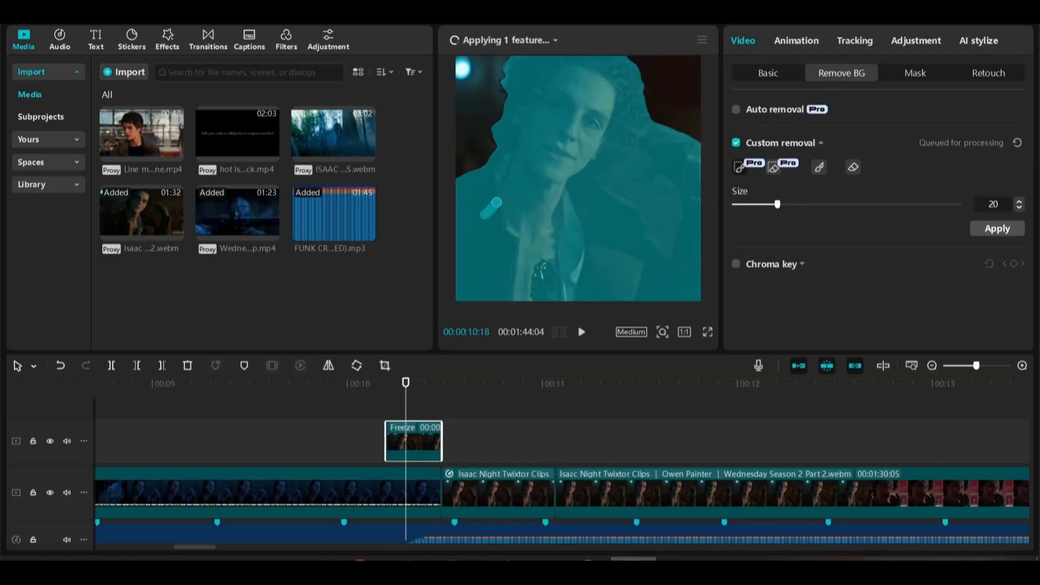
# Move the freeze frame below the picture to position Y -4018 and shift that keyframe to the clip's start
pyautogui.click(413, 396)
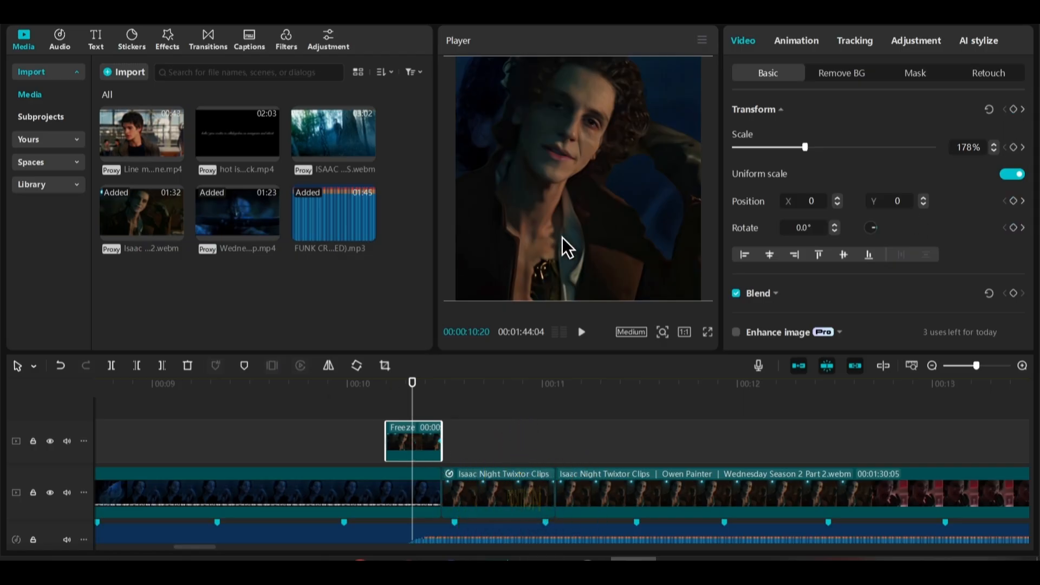
pyautogui.moveTo(562, 237); pyautogui.dragTo(564, 494)
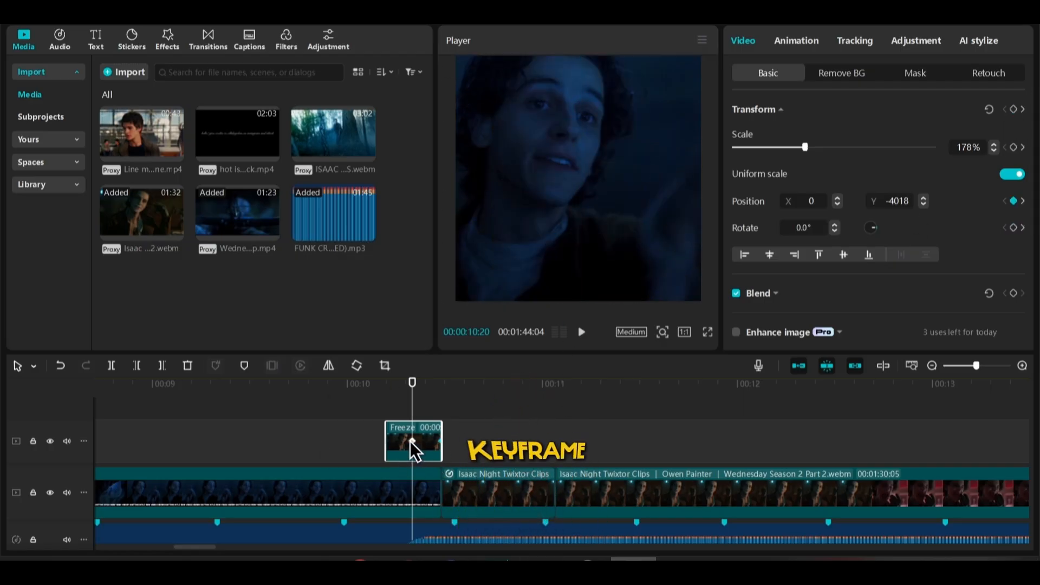
pyautogui.moveTo(411, 441); pyautogui.dragTo(387, 441)
# Apply the Ease preset curve to the freeze frame's movement keyframes
pyautogui.doubleClick(437, 441)
pyautogui.rightClick(436, 440)
pyautogui.click(476, 447)
pyautogui.click(531, 441)
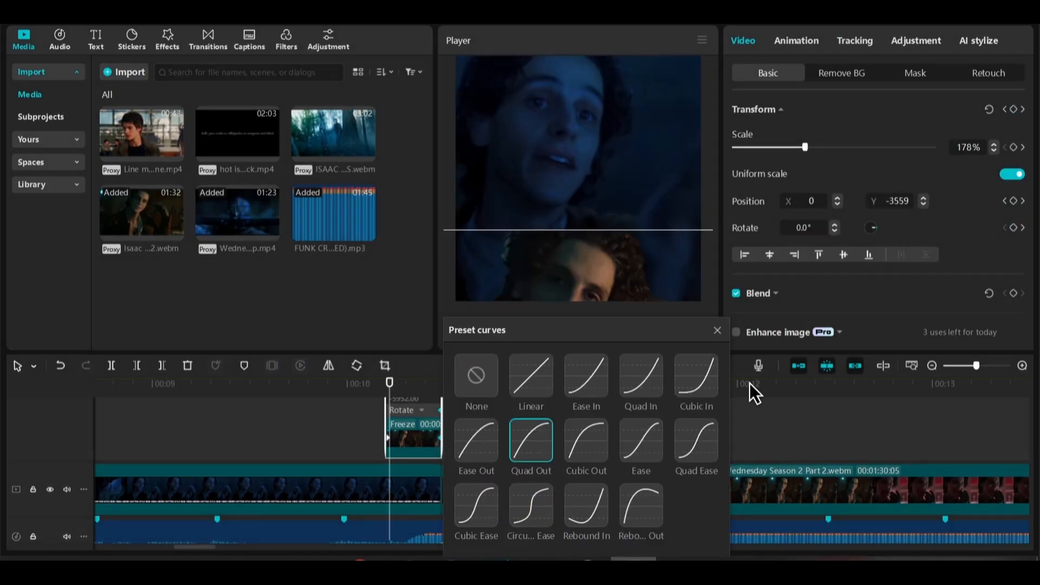
pyautogui.click(582, 435)
pyautogui.click(703, 432)
pyautogui.click(643, 438)
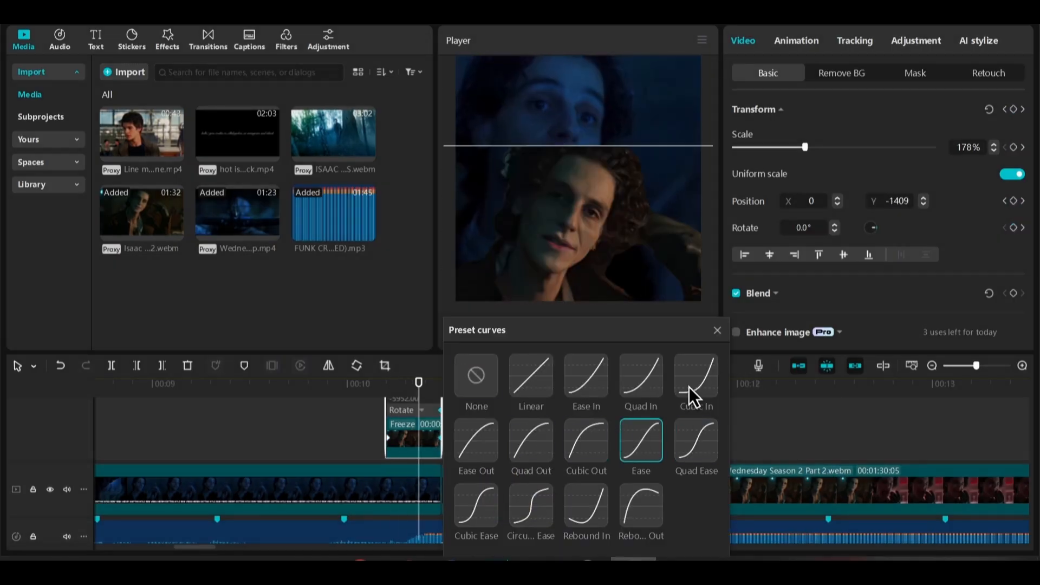
# Extend the freeze frame's start earlier to make it 23 frames long, and play back the slide-in transition
pyautogui.click(356, 451)
pyautogui.moveTo(385, 454); pyautogui.dragTo(365, 436)
pyautogui.click(324, 392)
pyautogui.press('space')
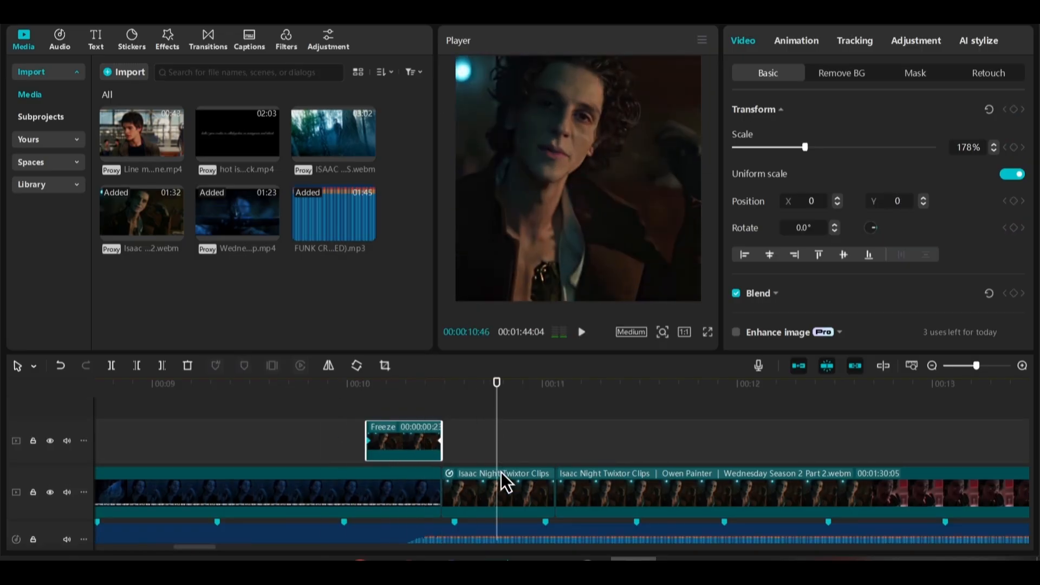
# Keyframe the sped-up Twixtor clip to zoom in from 178% scale at its start to a larger scale at its end
pyautogui.click(441, 385)
pyautogui.click(466, 488)
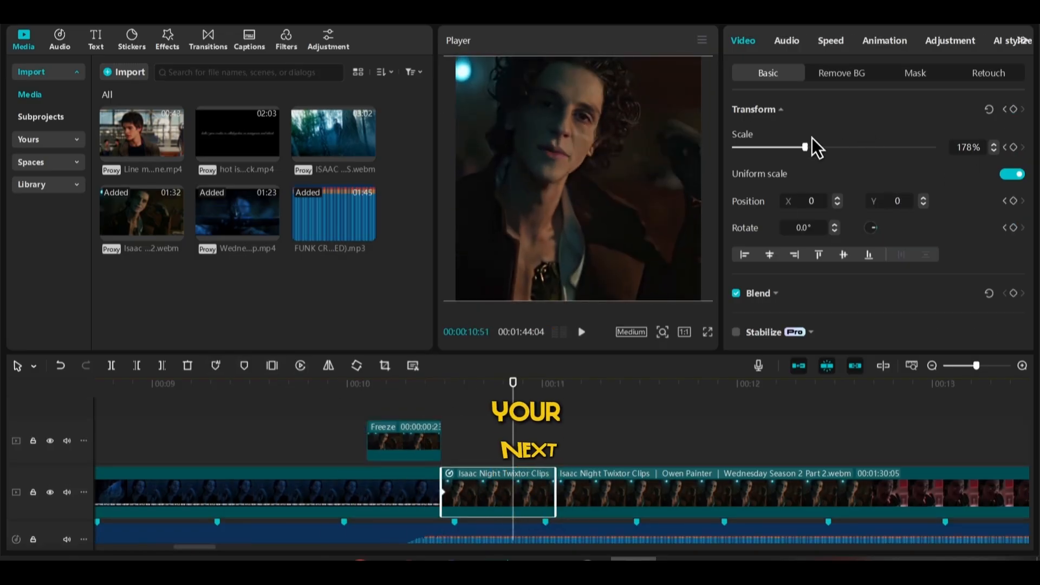
pyautogui.moveTo(806, 147); pyautogui.dragTo(822, 147)
pyautogui.moveTo(513, 493); pyautogui.dragTo(553, 494)
# Apply a preset curve to the sped-up clip's zoom keyframes and play back the transition
pyautogui.hotkey('alt', 'k')
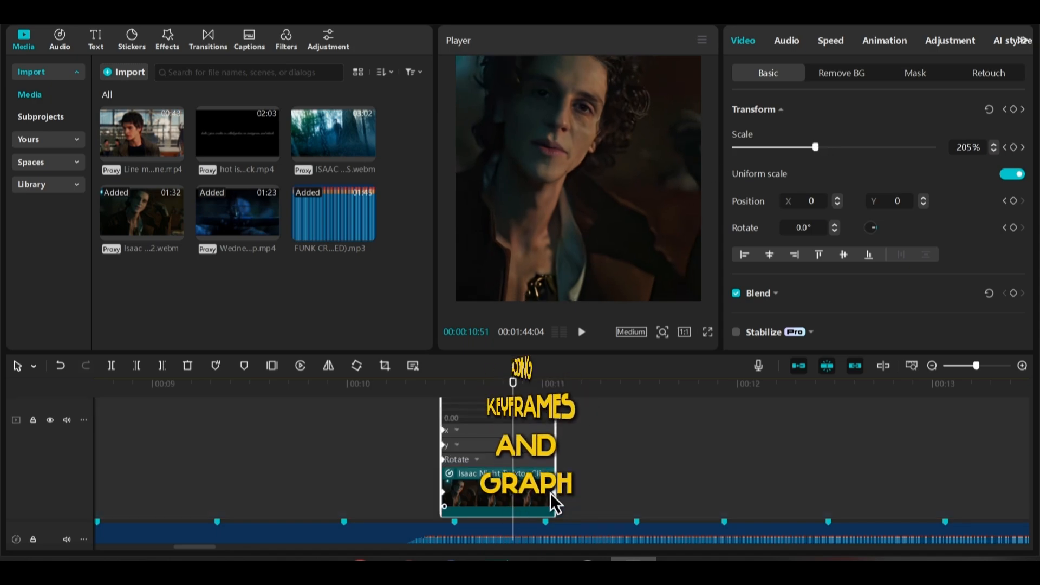
pyautogui.rightClick(552, 494)
pyautogui.click(617, 501)
pyautogui.click(646, 449)
pyautogui.click(501, 455)
pyautogui.click(372, 414)
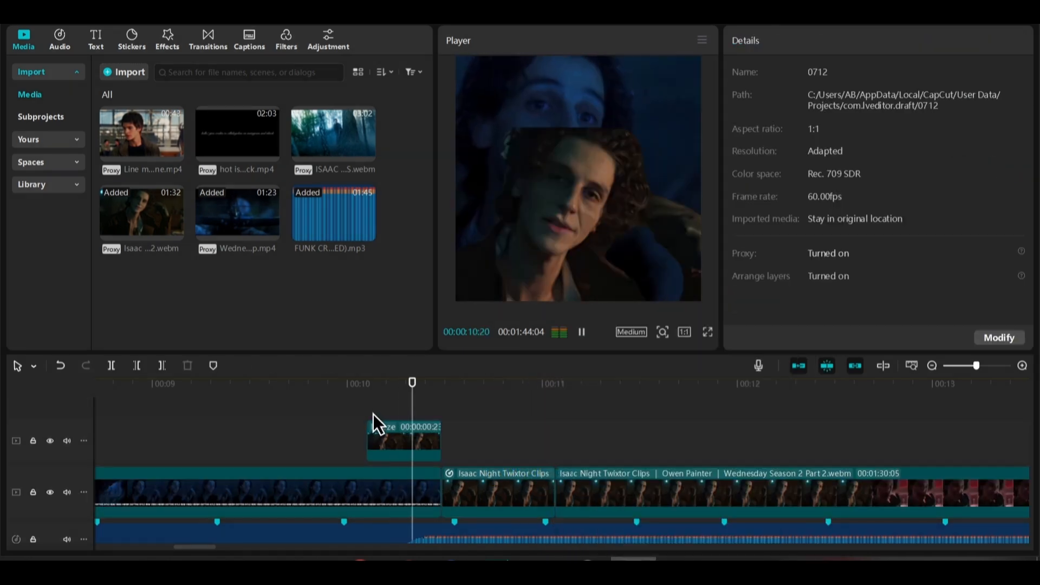
# Turn the zooming clip into a compound clip and insert a copy directly after it on the main track
pyautogui.click(483, 496)
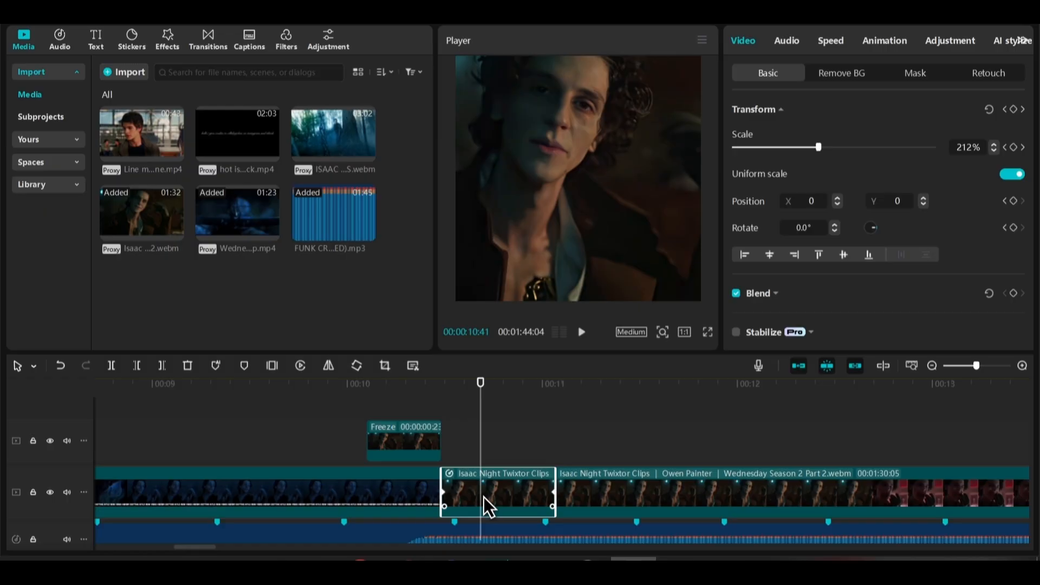
pyautogui.hotkey('alt', 'g')
pyautogui.click(441, 389)
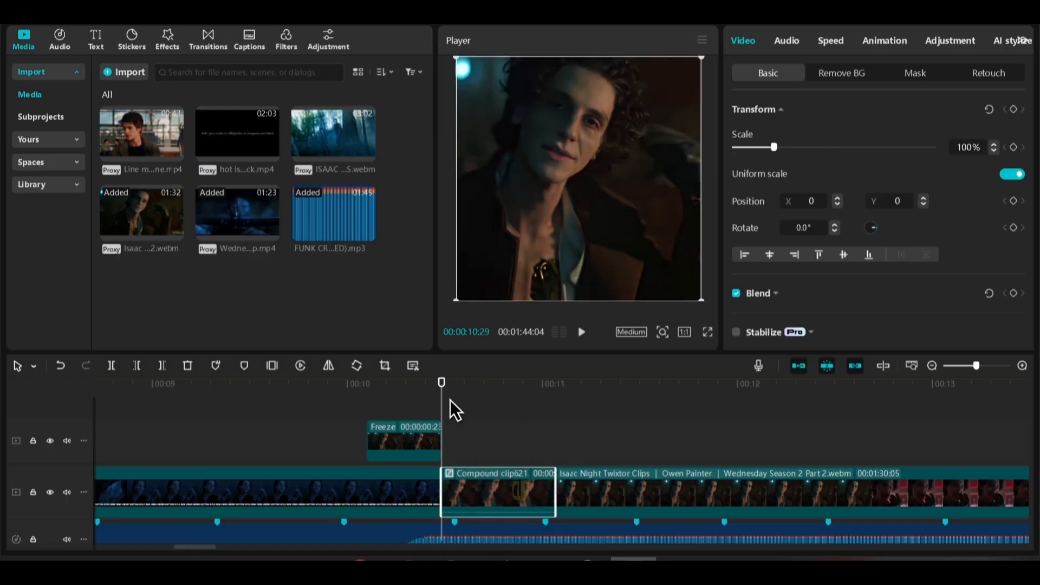
pyautogui.hotkey('ctrl', 'c')
pyautogui.hotkey('ctrl', 'v')
pyautogui.moveTo(497, 441); pyautogui.dragTo(599, 481)
# Reverse the second compound clip
pyautogui.moveTo(529, 392); pyautogui.dragTo(581, 392)
pyautogui.click(574, 496)
pyautogui.click(301, 371)
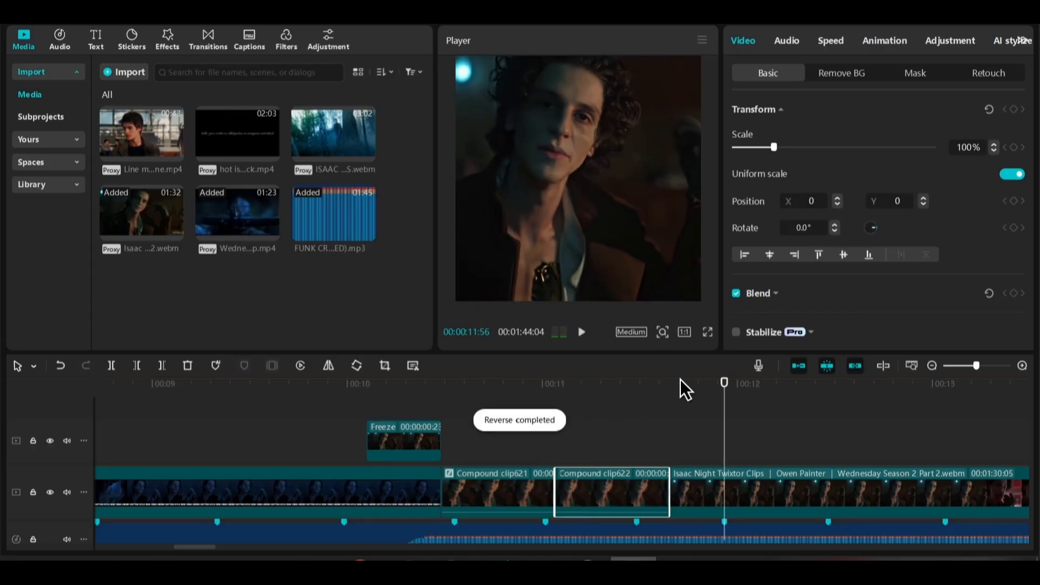
pyautogui.click(681, 381)
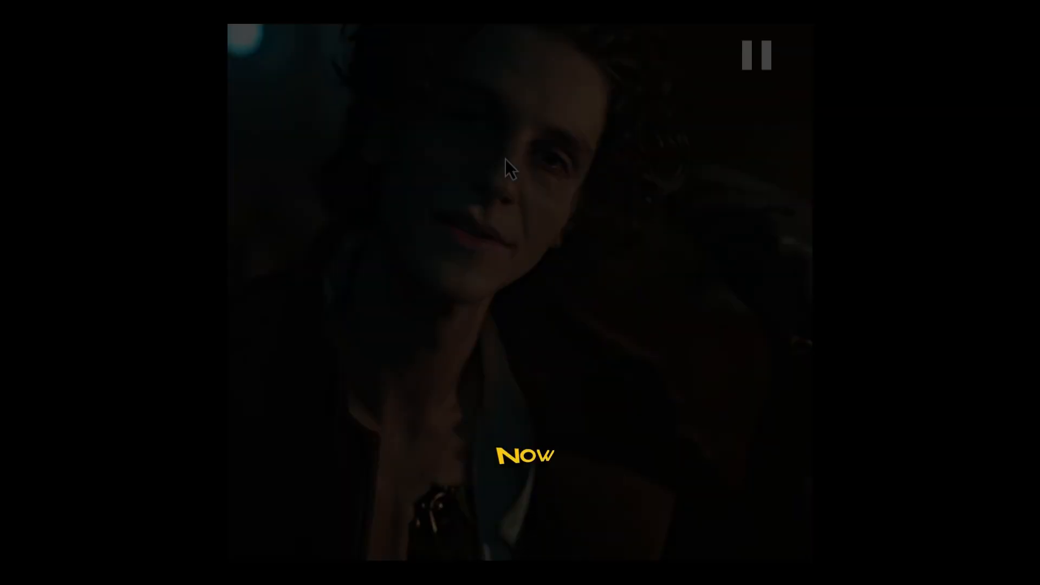
# Switch to VLC and take a snapshot of the paused close-up frame
pyautogui.rightClick(505, 158)
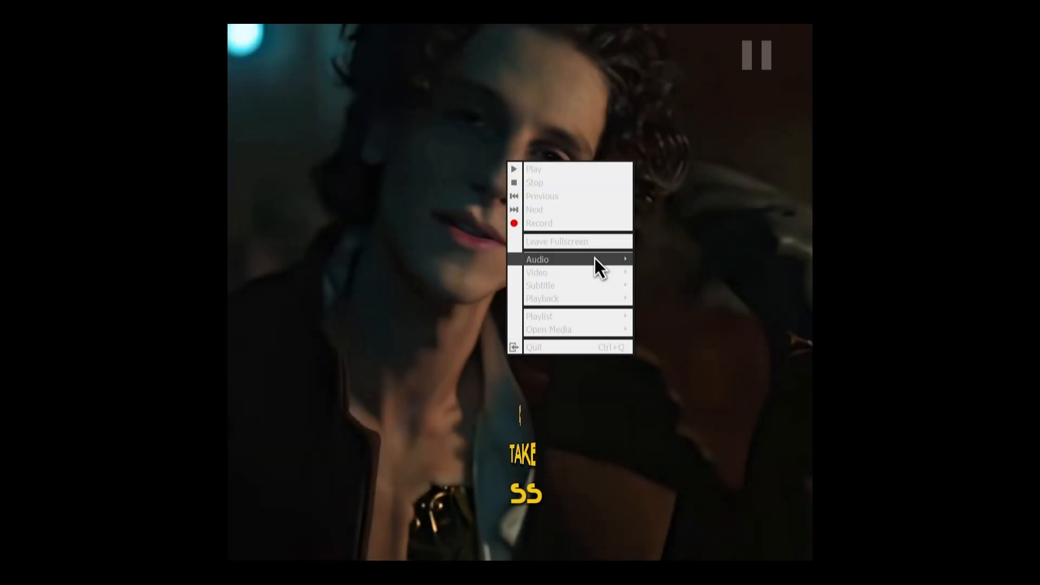
pyautogui.moveTo(596, 272)
pyautogui.click(678, 412)
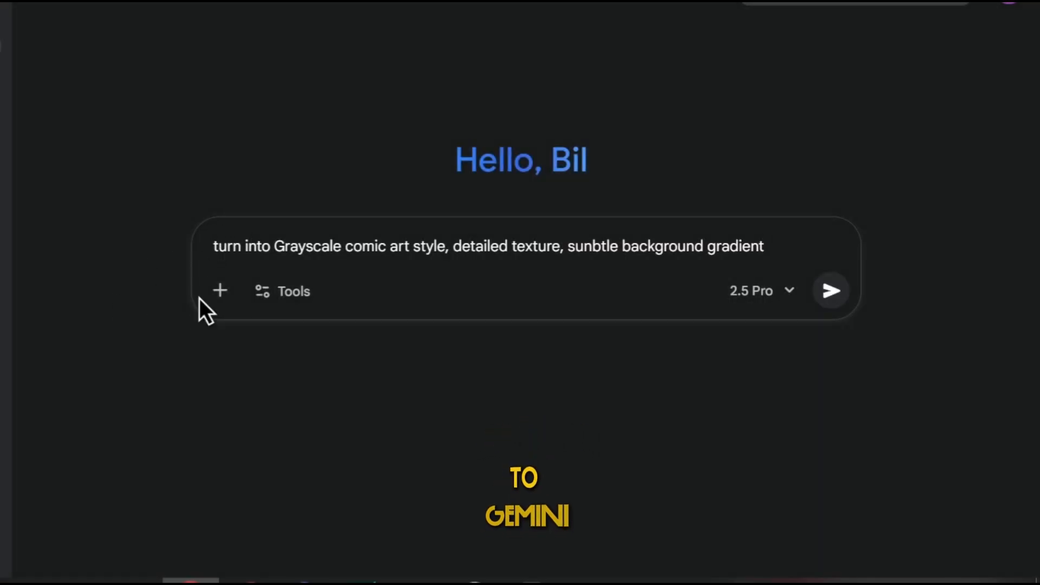
# In Gemini, attach the vlcsnap PNG and submit it with the prompt "turn into Grayscale comic art style, detailed texture, sunbtle background gradient"
pyautogui.click(220, 291)
pyautogui.click(232, 203)
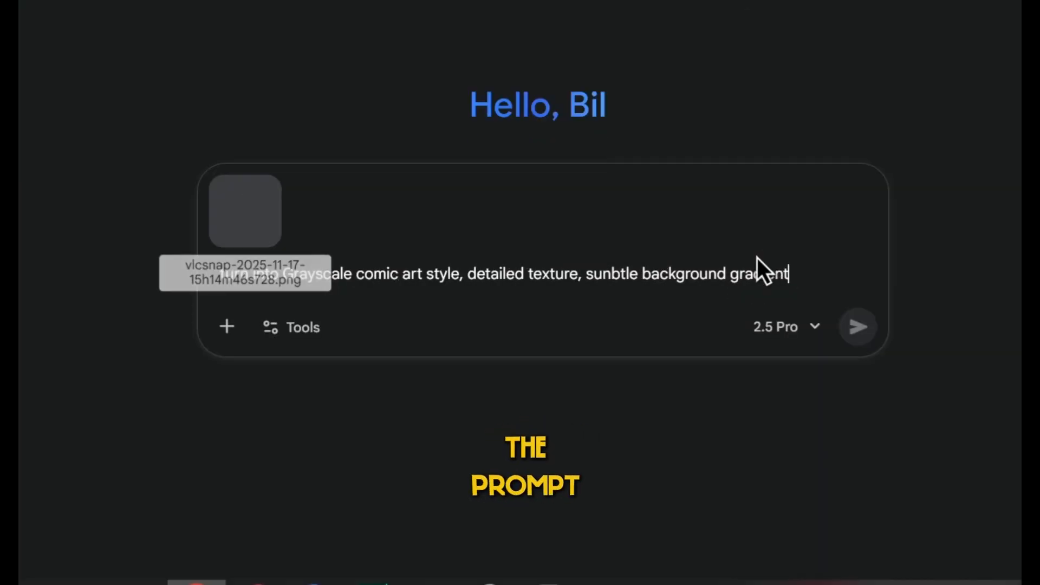
pyautogui.moveTo(391, 247); pyautogui.dragTo(445, 246)
pyautogui.click(277, 246)
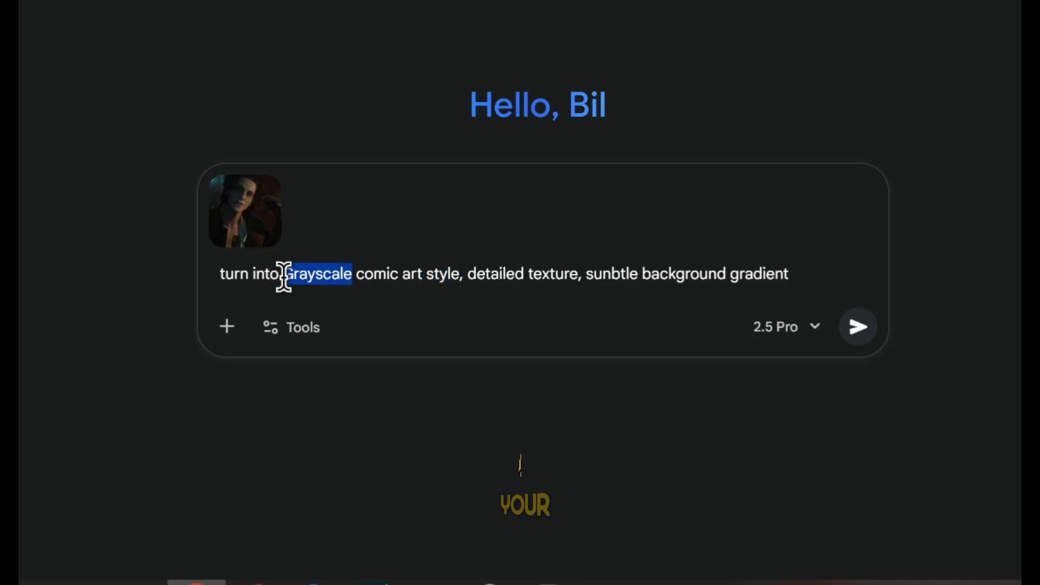
pyautogui.click(857, 327)
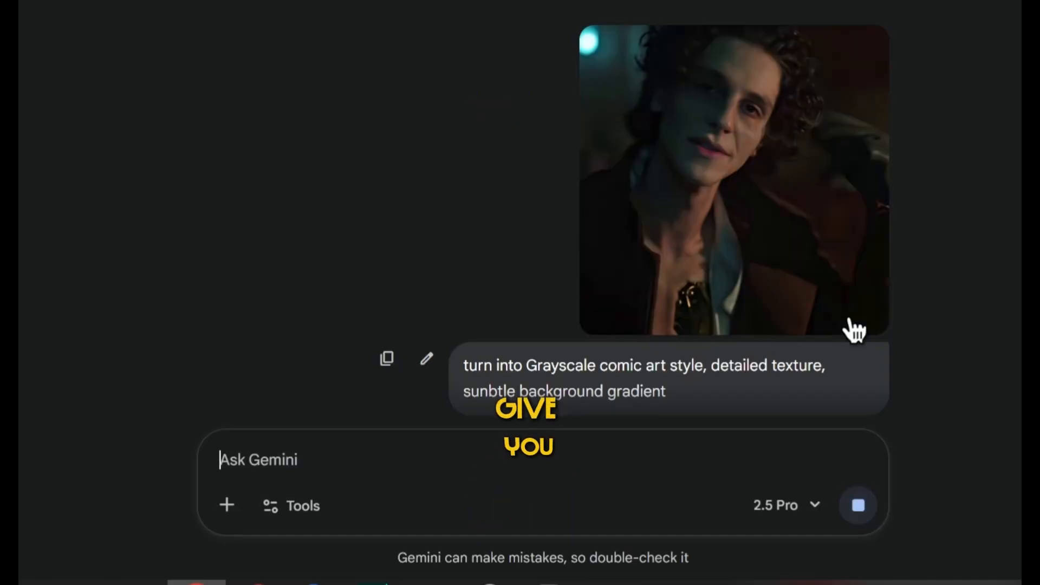
# Highlight the full text of the submitted prompt in the chat
pyautogui.moveTo(467, 360); pyautogui.dragTo(670, 392)
pyautogui.rightClick(616, 366)
pyautogui.click(672, 134)
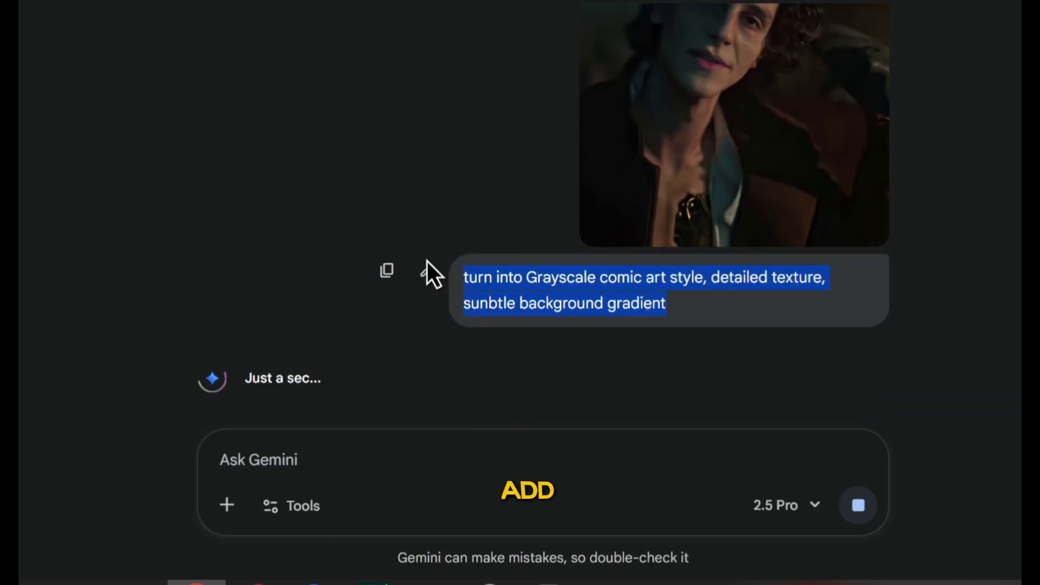
pyautogui.click(546, 377)
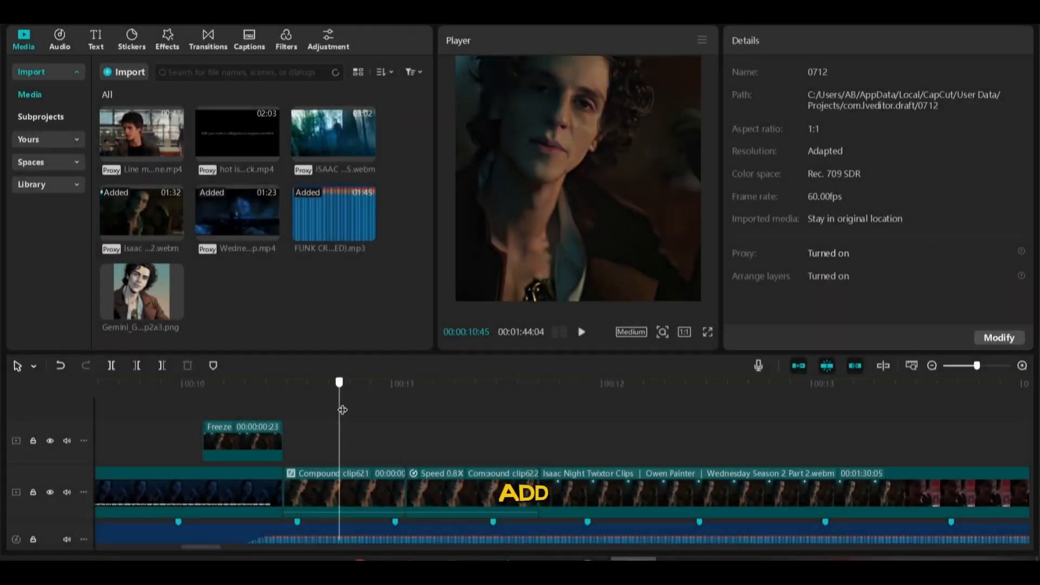
# Switch back to CapCut and add the generated comic image above the first compound clip at about 10:46, trimmed to a brief flash
pyautogui.moveTo(125, 295); pyautogui.dragTo(346, 440)
pyautogui.moveTo(353, 381); pyautogui.dragTo(307, 400)
pyautogui.press('w')
pyautogui.press('space')
# Paste three more copies of the short comic image at intervals above the compound clips and play back the sequence
pyautogui.click(383, 379)
pyautogui.hotkey('ctrl', 'v')
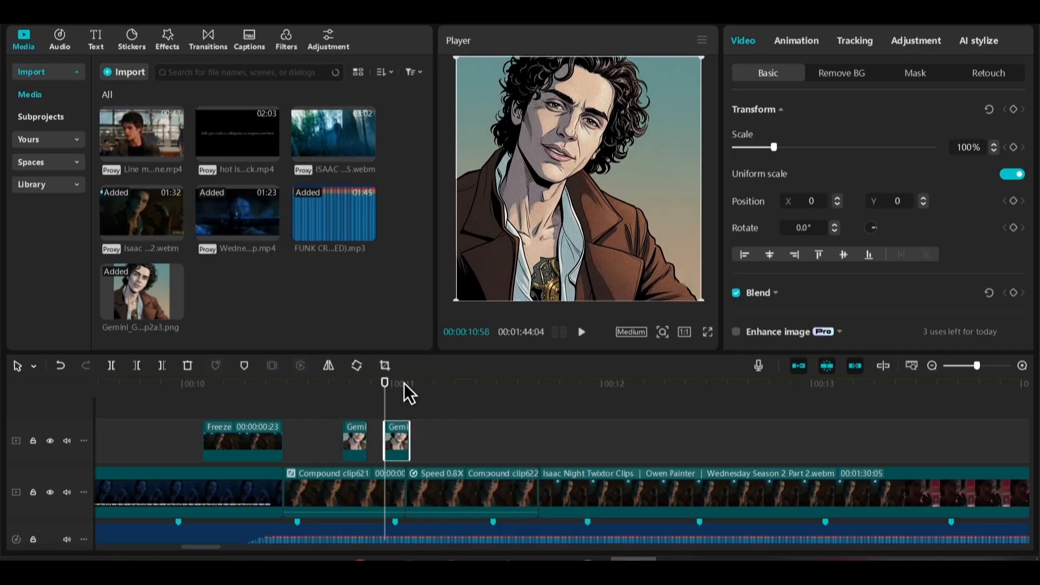
pyautogui.click(435, 388)
pyautogui.moveTo(491, 396); pyautogui.dragTo(489, 396)
pyautogui.hotkey('ctrl', 'v')
pyautogui.click(327, 404)
pyautogui.press('space')
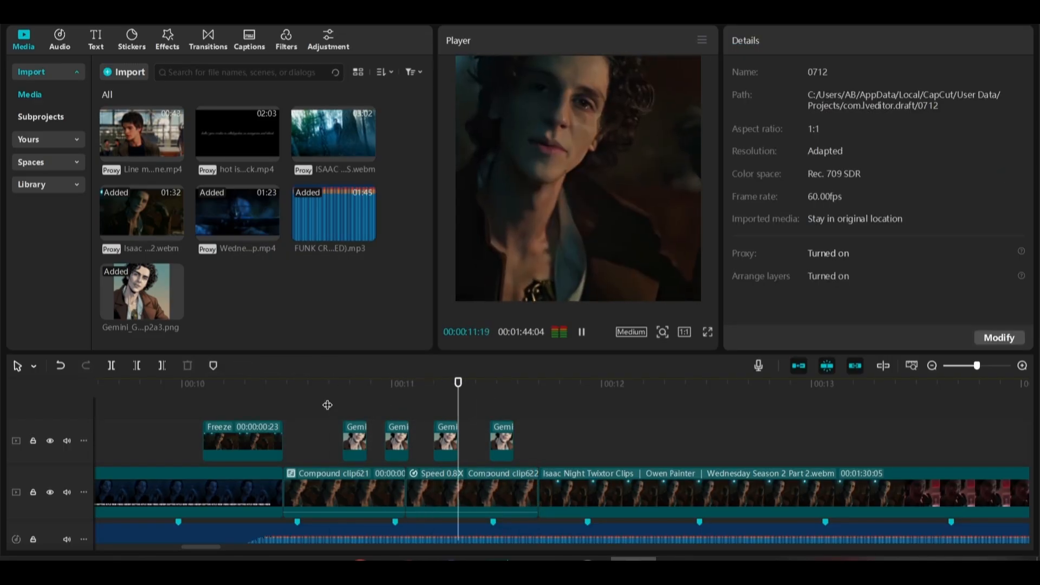
# Scale the first comic image to 121% and the second to 118%
pyautogui.click(347, 428)
pyautogui.moveTo(768, 147); pyautogui.dragTo(782, 147)
pyautogui.click(329, 392)
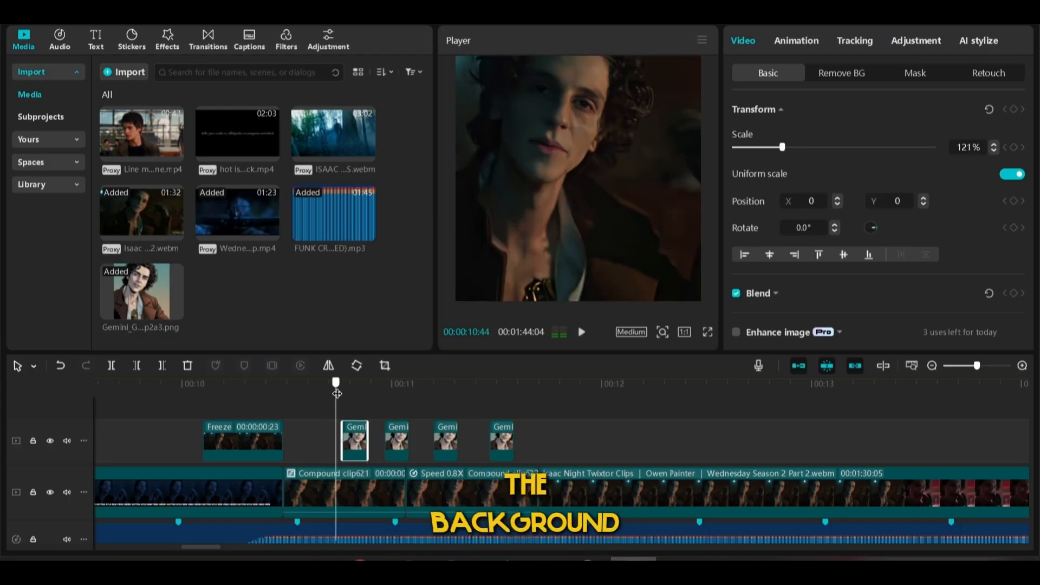
pyautogui.moveTo(337, 394); pyautogui.dragTo(398, 407)
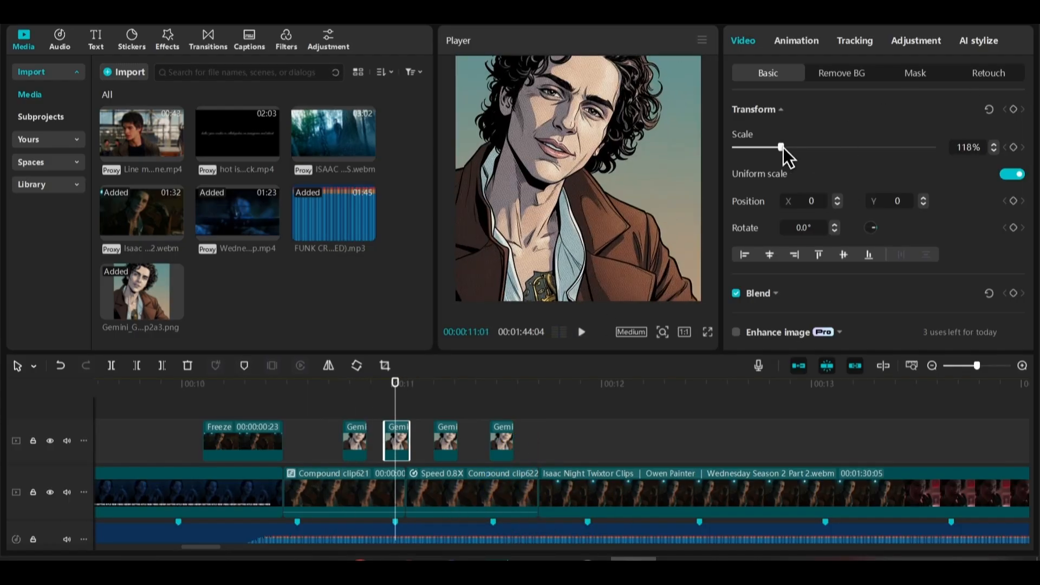
pyautogui.moveTo(783, 148); pyautogui.dragTo(781, 147)
# Delete the fourth comic image copy and play back the remaining sequence
pyautogui.click(447, 417)
pyautogui.click(447, 442)
pyautogui.click(490, 406)
pyautogui.click(502, 442)
pyautogui.press('Delete')
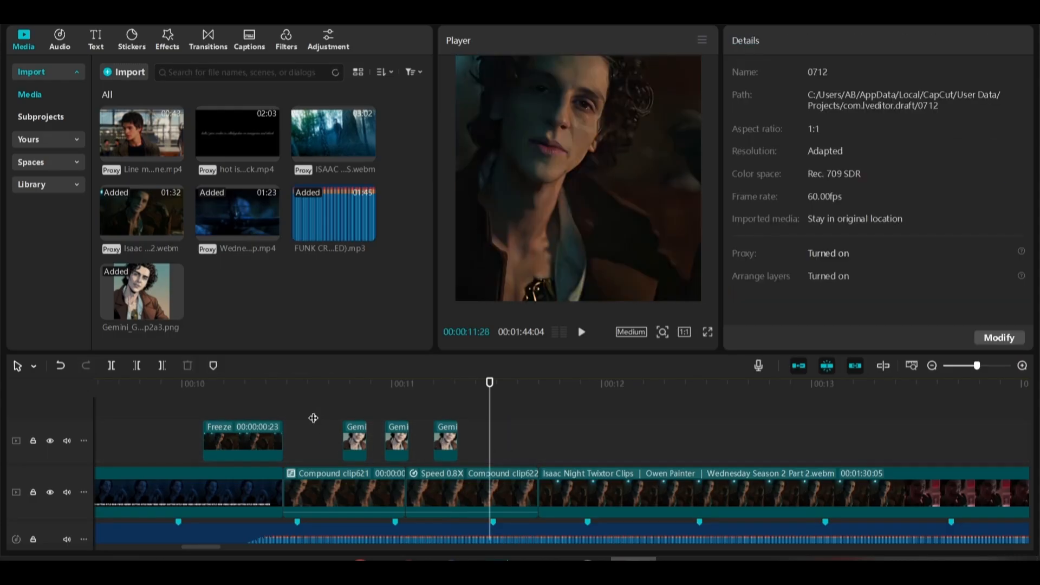
pyautogui.press('space')
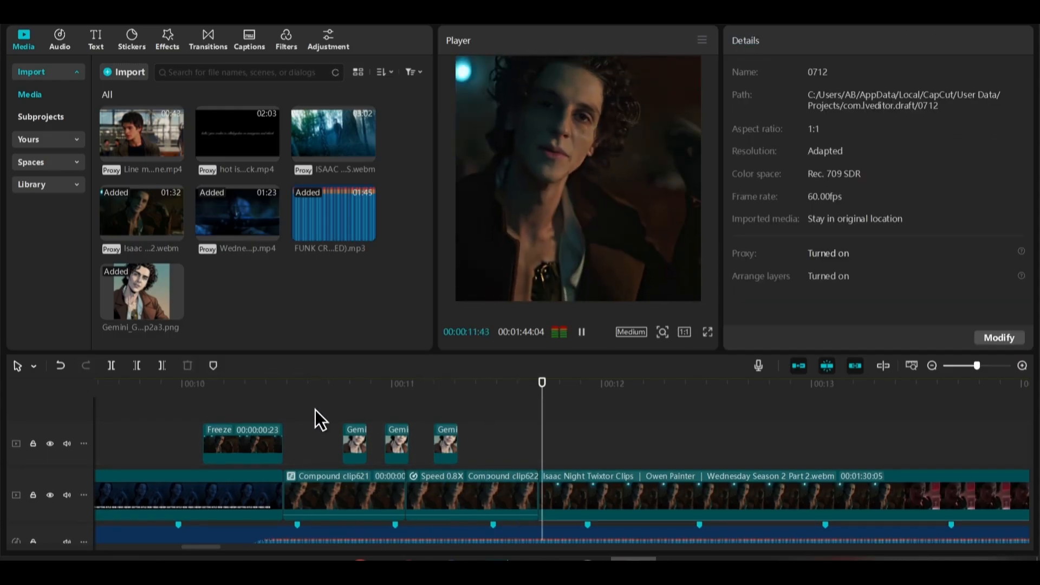
pyautogui.click(316, 411)
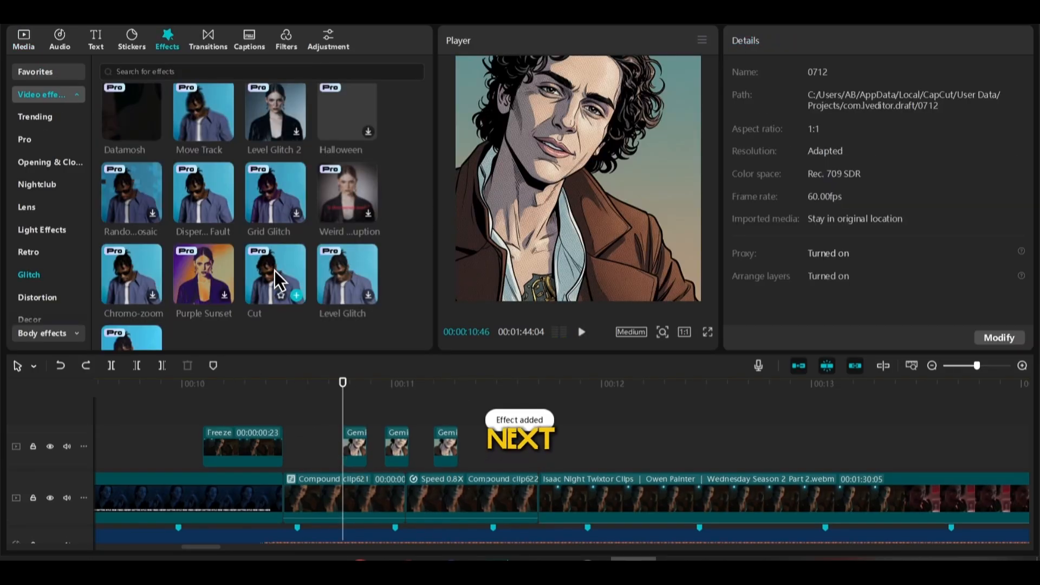
# Add the Cut glitch effect over the comic images from 10:46, keyframed from zero to chromatic aberration 40, strength 46 and speed 36 at 11:13
pyautogui.moveTo(275, 271); pyautogui.dragTo(343, 415)
pyautogui.press('space')
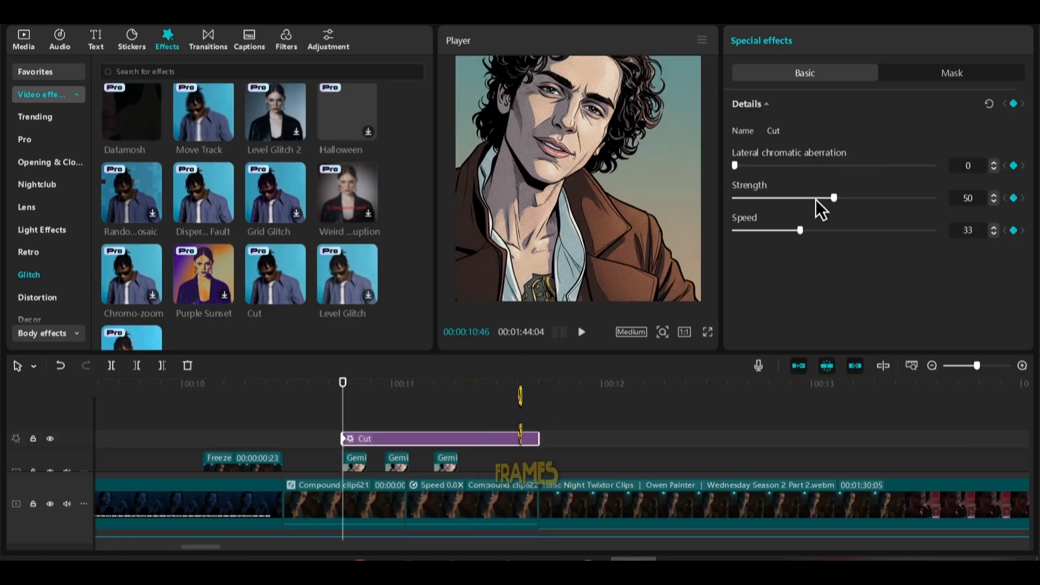
pyautogui.moveTo(500, 389); pyautogui.dragTo(438, 388)
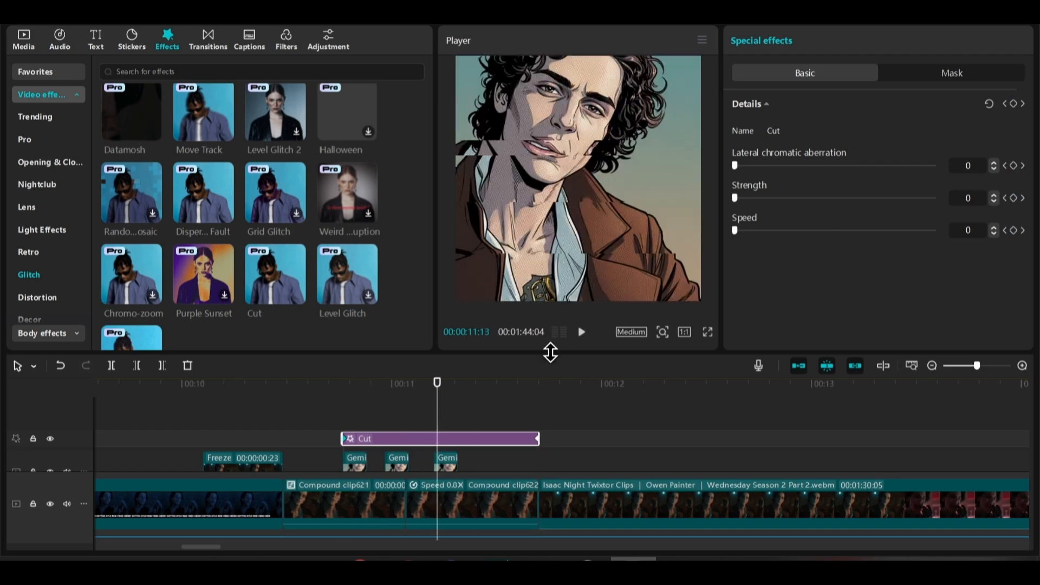
pyautogui.moveTo(735, 230); pyautogui.dragTo(807, 231)
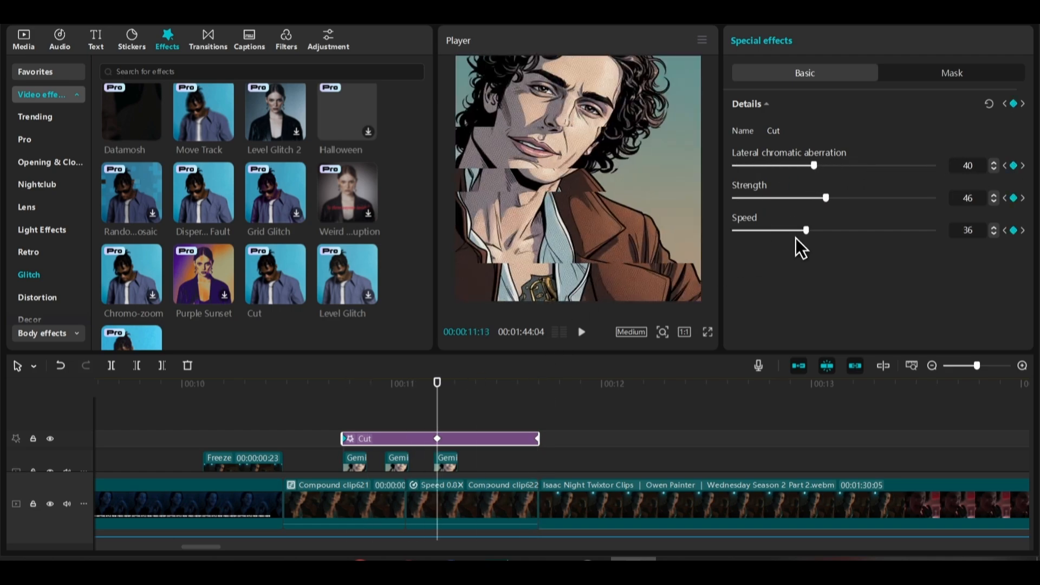
# Play back the keyframed Cut effect several times from about 10:46 and check its keyframe at 11:13
pyautogui.click(348, 391)
pyautogui.press('space')
pyautogui.click(349, 399)
pyautogui.press('space')
pyautogui.click(348, 398)
pyautogui.press('space')
pyautogui.click(348, 398)
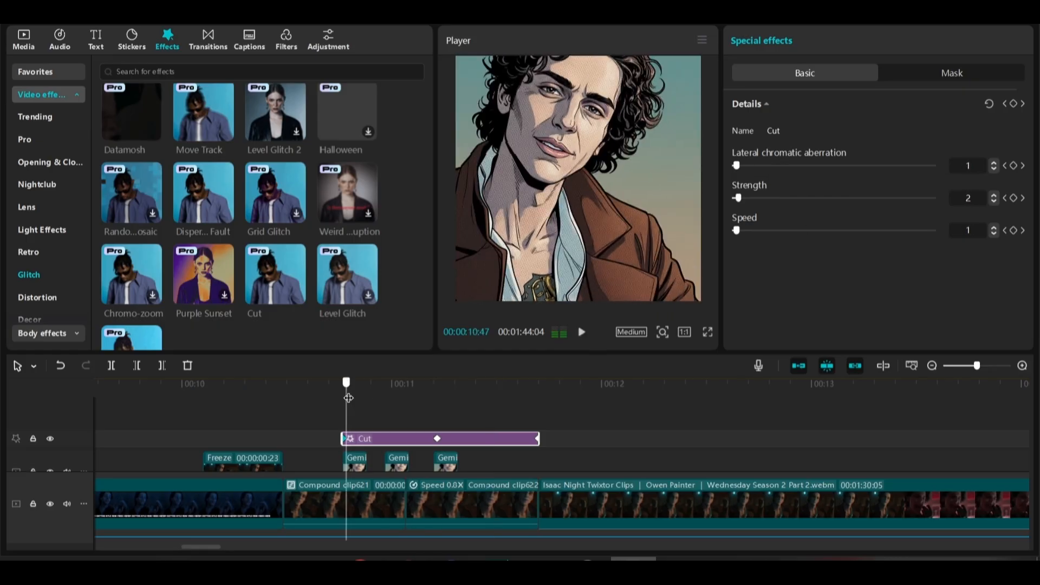
pyautogui.press('space')
pyautogui.click(348, 398)
pyautogui.press('space')
pyautogui.click(349, 398)
pyautogui.click(437, 440)
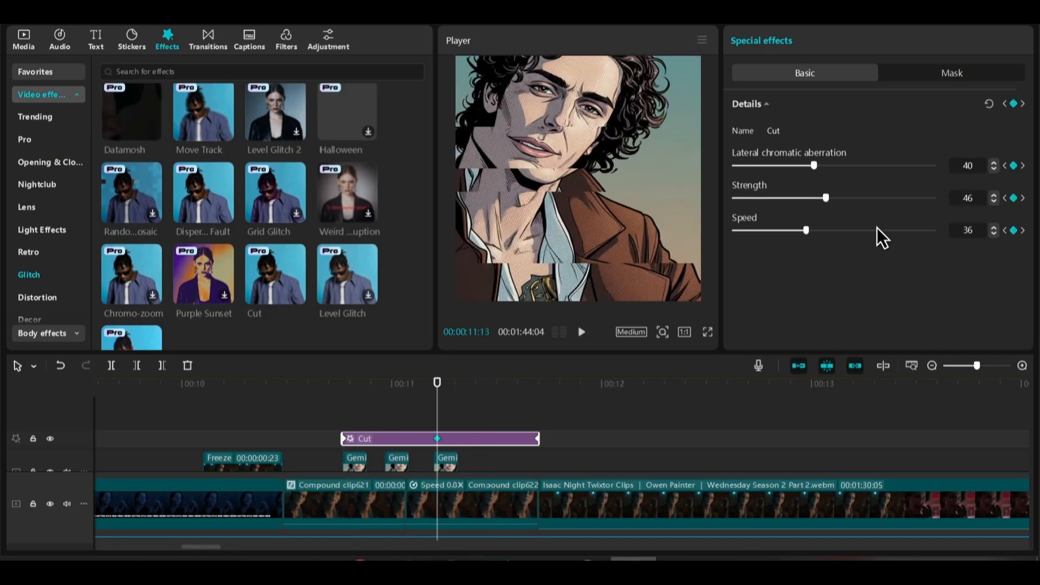
pyautogui.click(383, 403)
pyautogui.press('space')
pyautogui.click(383, 403)
pyautogui.press('space')
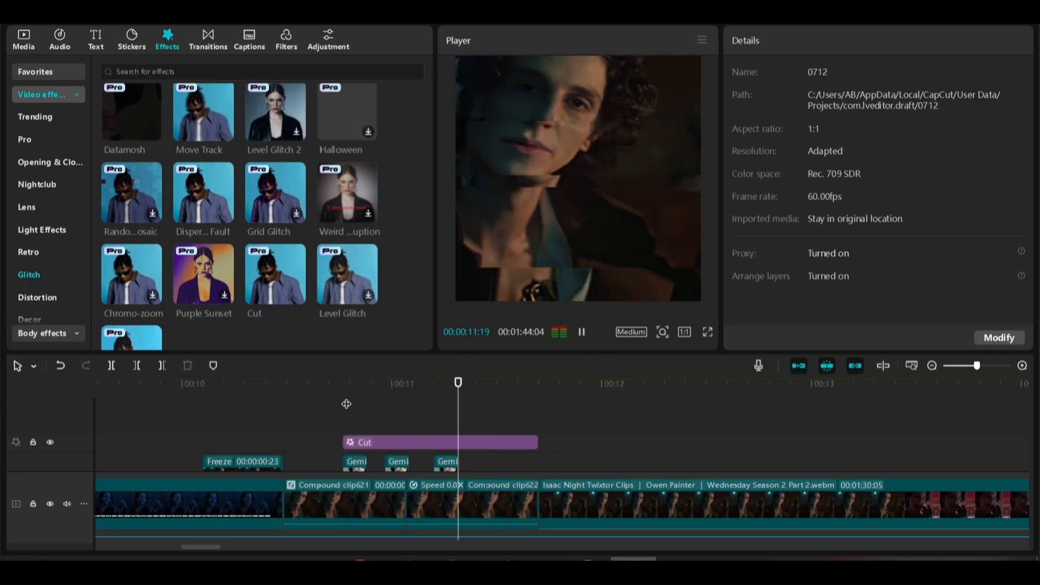
# Add the Shake effect above the Cut effect, spanning 10:46 to 11:42
pyautogui.click(346, 404)
pyautogui.click(24, 42)
pyautogui.click(167, 41)
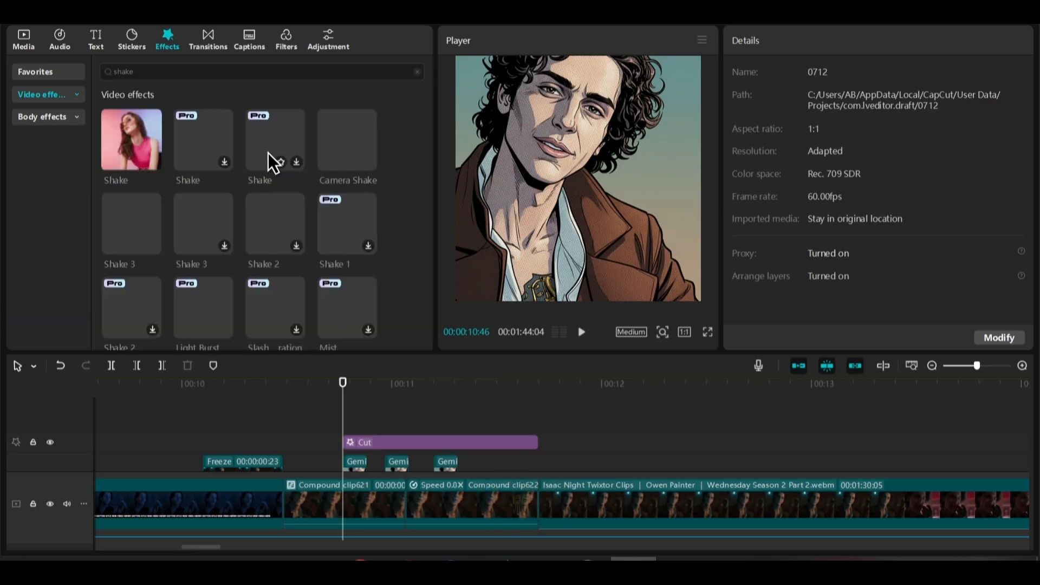
pyautogui.moveTo(150, 137); pyautogui.dragTo(342, 439)
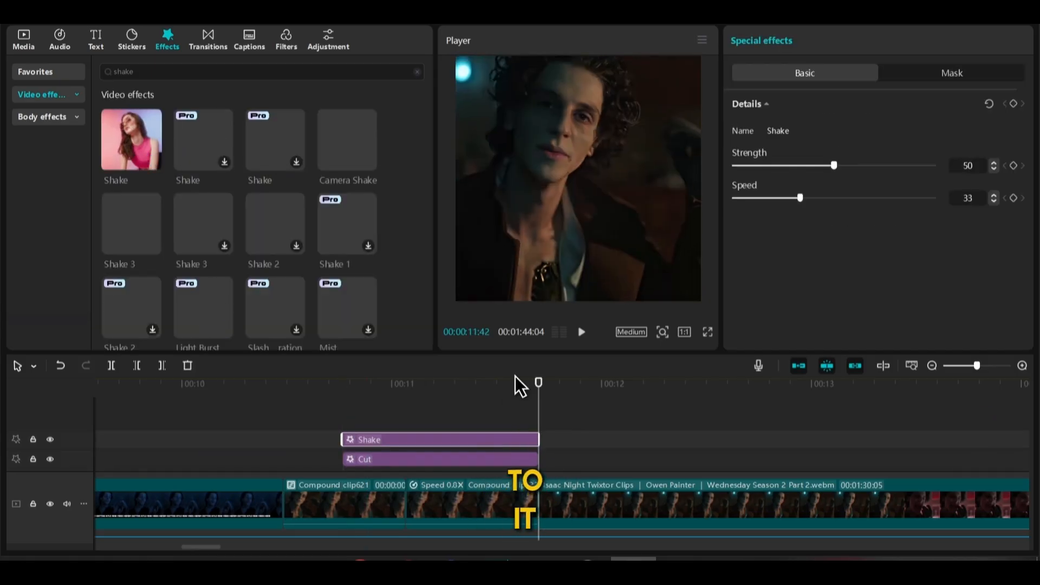
pyautogui.press('space')
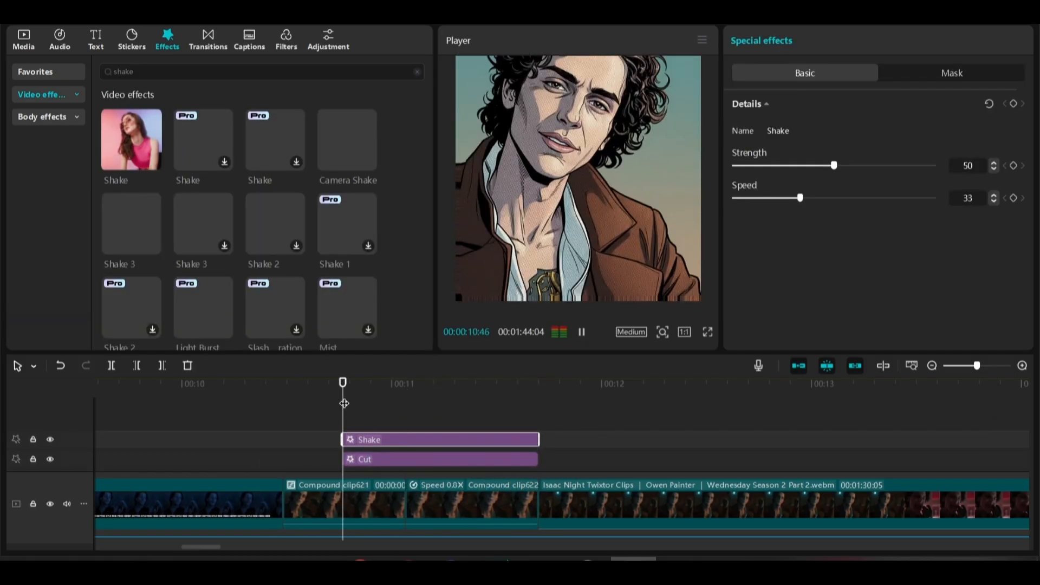
# Keyframe the Shake strength from 0 at 10:46 to 73 at 11:08 and play back the result
pyautogui.moveTo(835, 165); pyautogui.dragTo(733, 165)
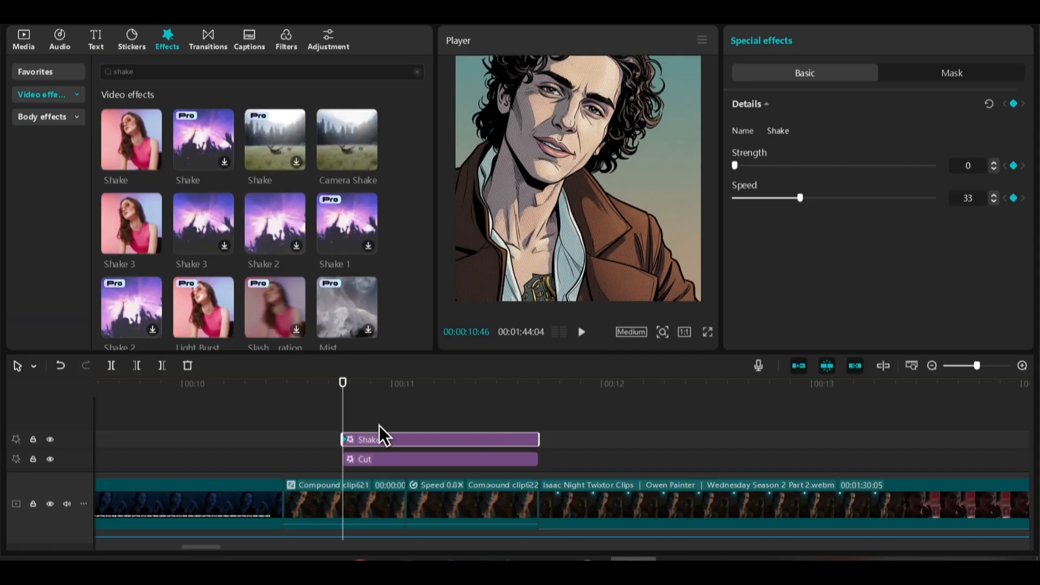
pyautogui.moveTo(343, 392); pyautogui.dragTo(427, 393)
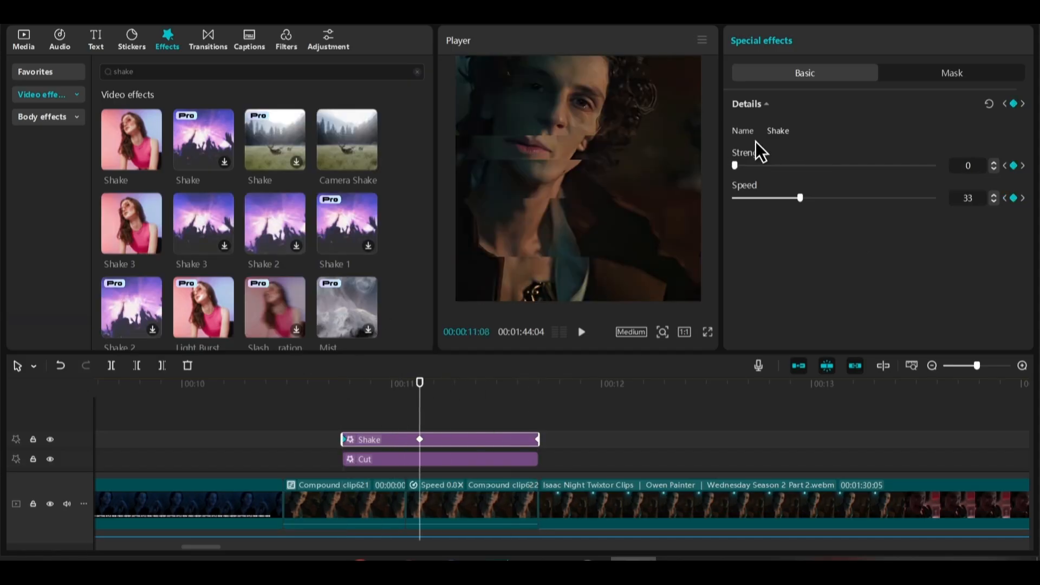
pyautogui.moveTo(846, 165); pyautogui.dragTo(882, 165)
pyautogui.click(341, 397)
pyautogui.press('space')
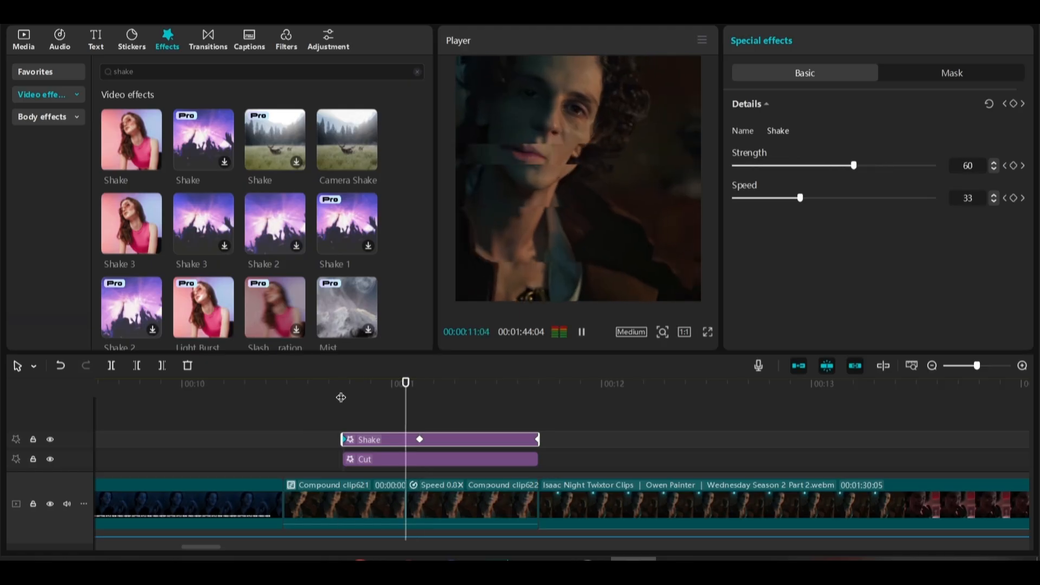
pyautogui.press('space')
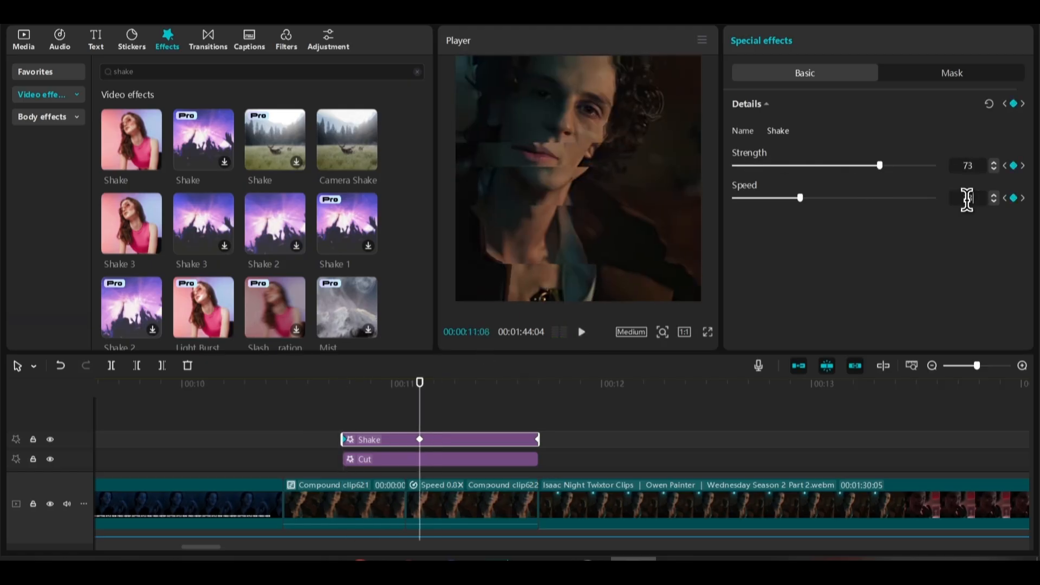
pyautogui.click(304, 412)
pyautogui.press('space')
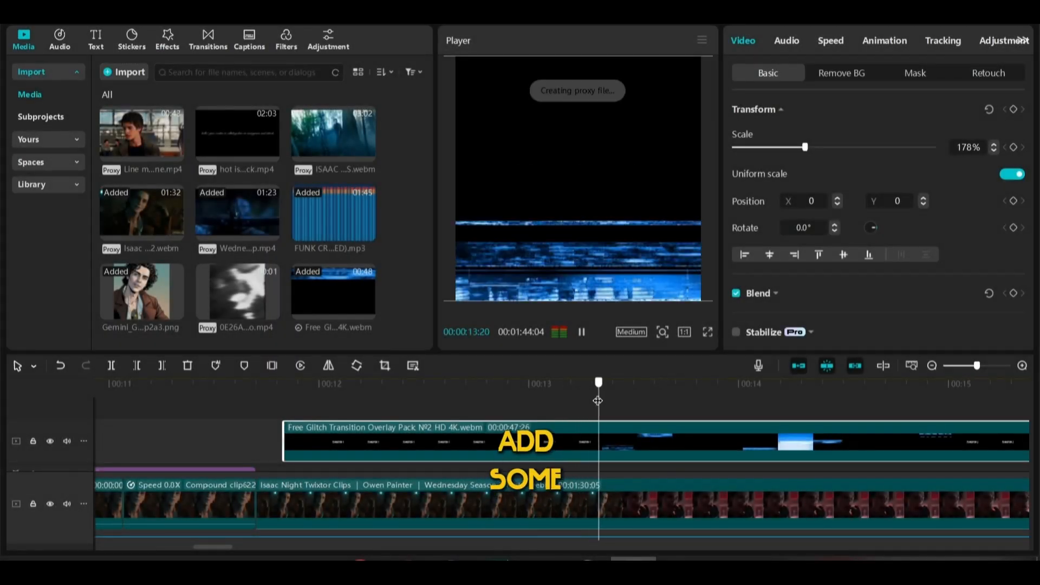
# Trim the glitch transition overlay to a short burst starting at about 13:20 and move it over the Shake effect, matching its length
pyautogui.moveTo(598, 400)
pyautogui.mouseDown()
pyautogui.moveTo(587, 402)
pyautogui.moveTo(597, 401)
pyautogui.mouseUp()
pyautogui.press('q')
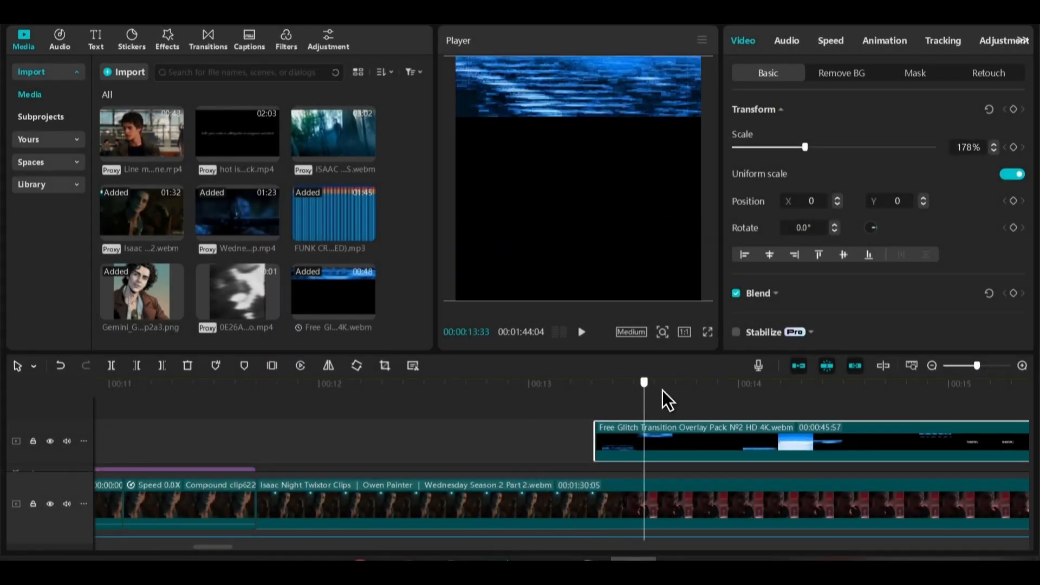
pyautogui.moveTo(745, 407); pyautogui.dragTo(803, 409)
pyautogui.press('w')
pyautogui.moveTo(648, 433); pyautogui.dragTo(285, 432)
pyautogui.moveTo(408, 432); pyautogui.dragTo(428, 429)
pyautogui.click(170, 396)
pyautogui.press('space')
pyautogui.press('space')
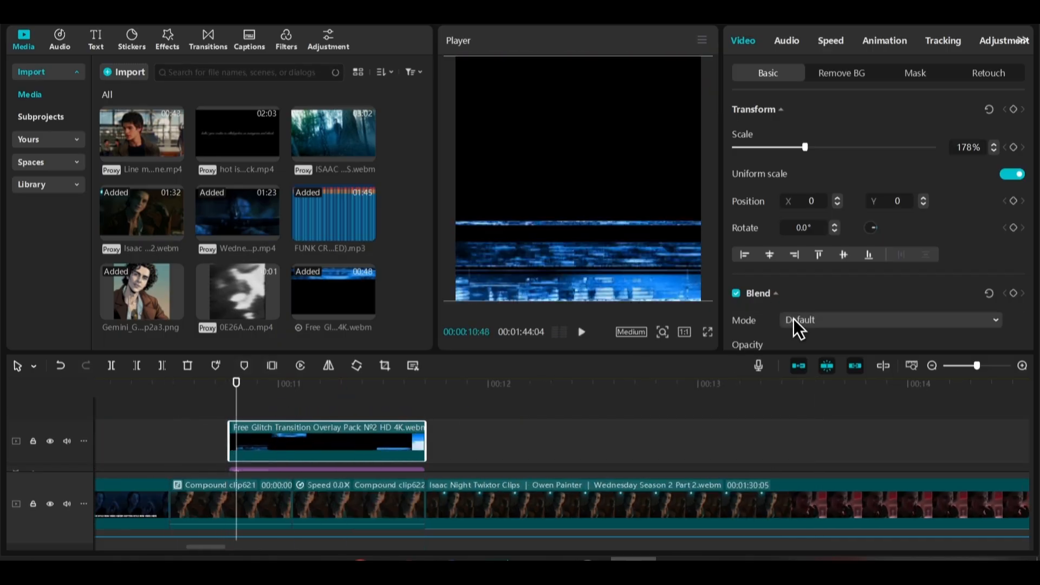
# Set the glitch overlay's blend mode to Screen and its opacity to 43%
pyautogui.click(795, 321)
pyautogui.click(815, 116)
pyautogui.scroll(-5, 895, 181)
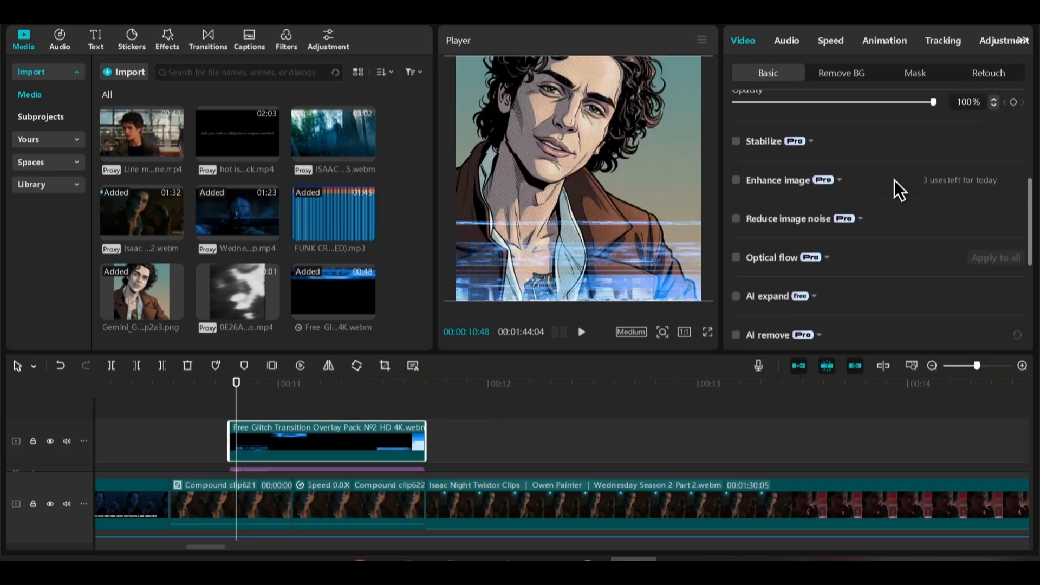
pyautogui.scroll(3, 888, 195)
pyautogui.moveTo(880, 205); pyautogui.dragTo(820, 204)
pyautogui.press('space')
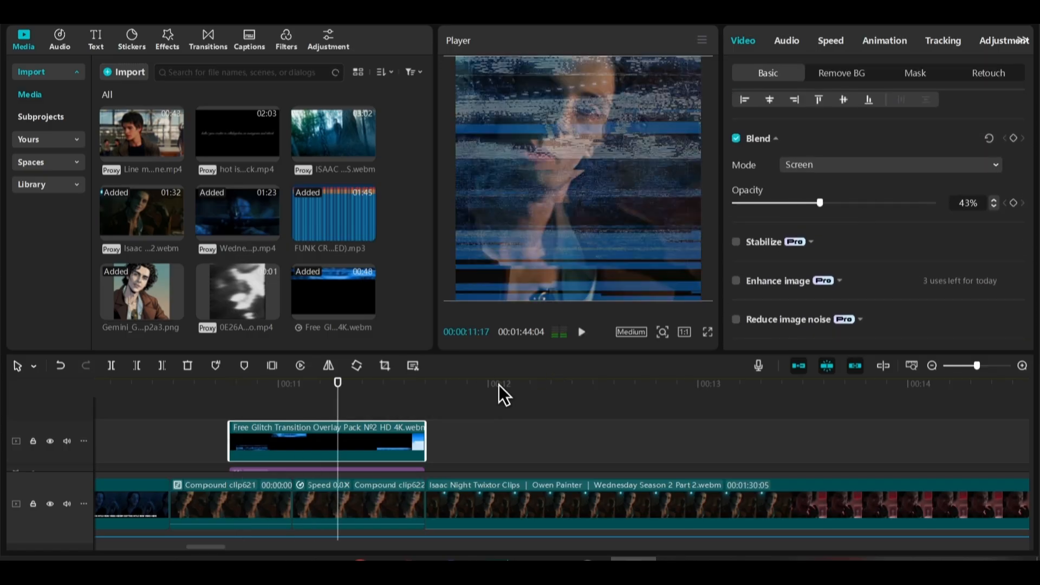
# Preview the glitch overlay and effects in full screen
pyautogui.click(151, 432)
pyautogui.press('space')
pyautogui.click(708, 331)
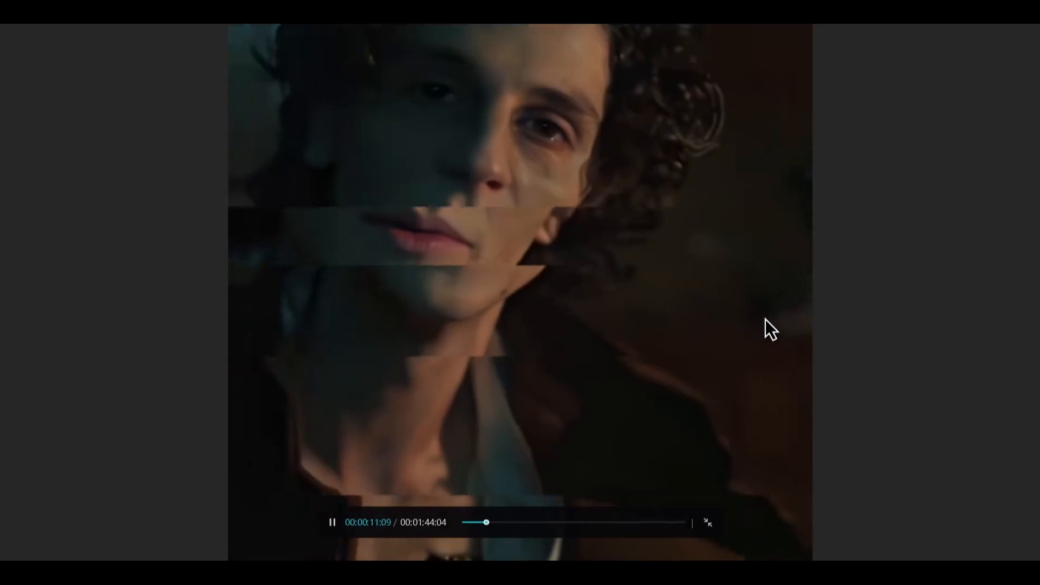
pyautogui.press('Escape')
pyautogui.scroll(-1, 187, 417)
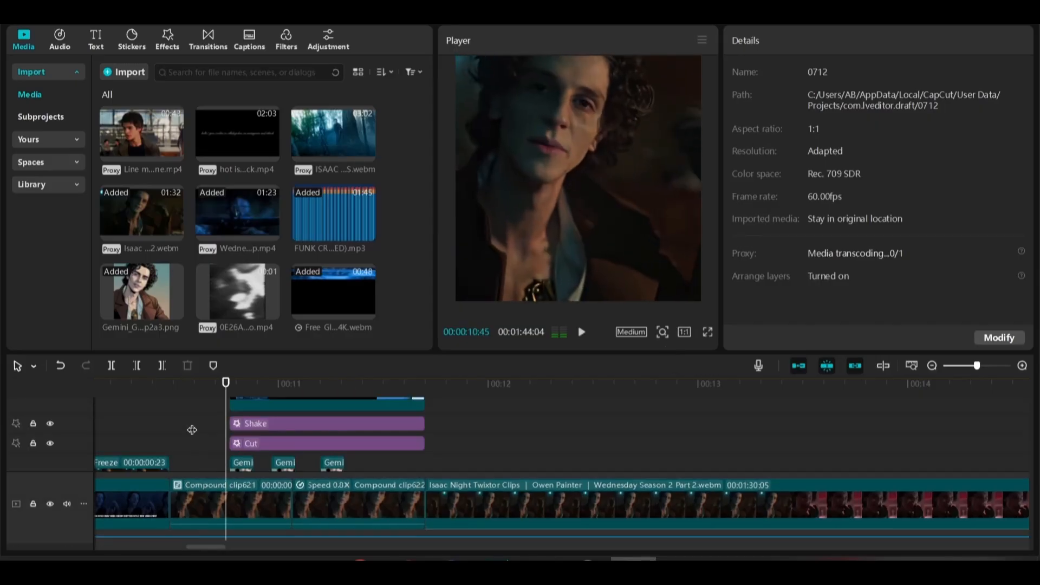
# Start the glitch overlay, Shake and Cut effects slightly earlier, just ahead of the first comic image
pyautogui.click(232, 404)
pyautogui.scroll(1, 277, 439)
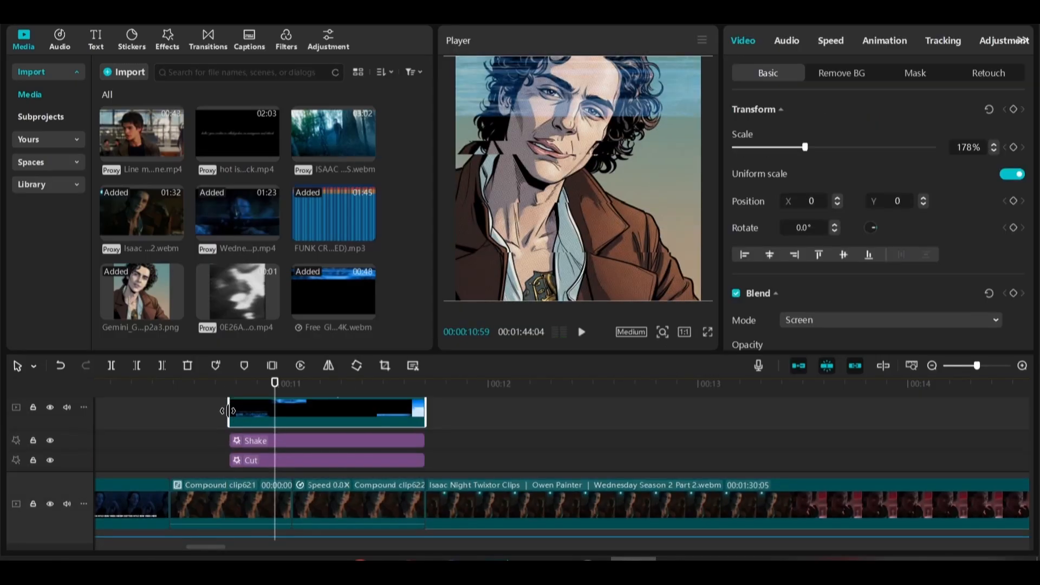
pyautogui.moveTo(268, 420); pyautogui.dragTo(213, 441)
pyautogui.click(199, 440)
pyautogui.press('space')
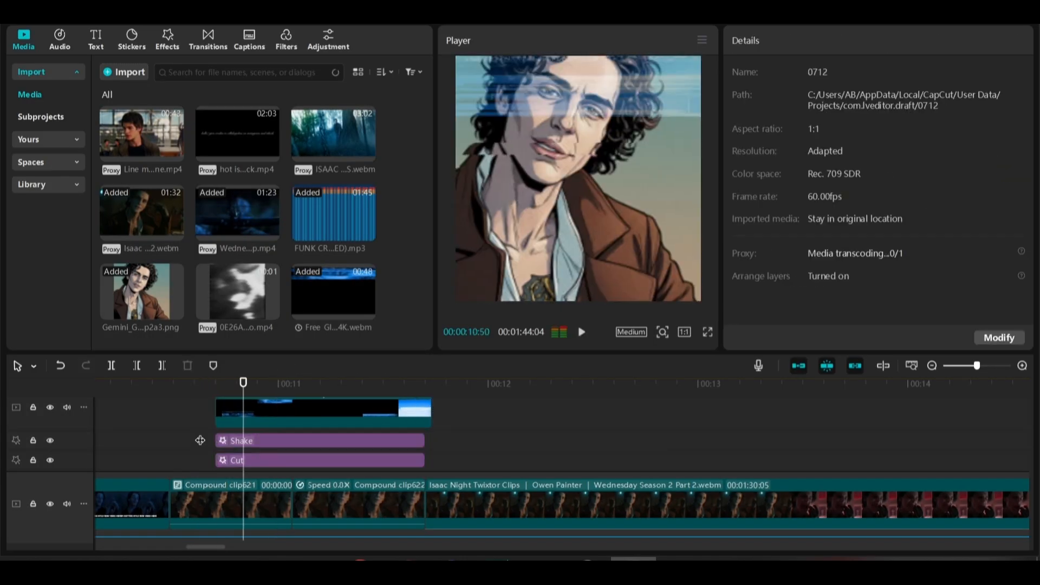
# Preview the effects in full screen and replay the sequence from before the cut-out transition
pyautogui.click(708, 331)
pyautogui.press('Escape')
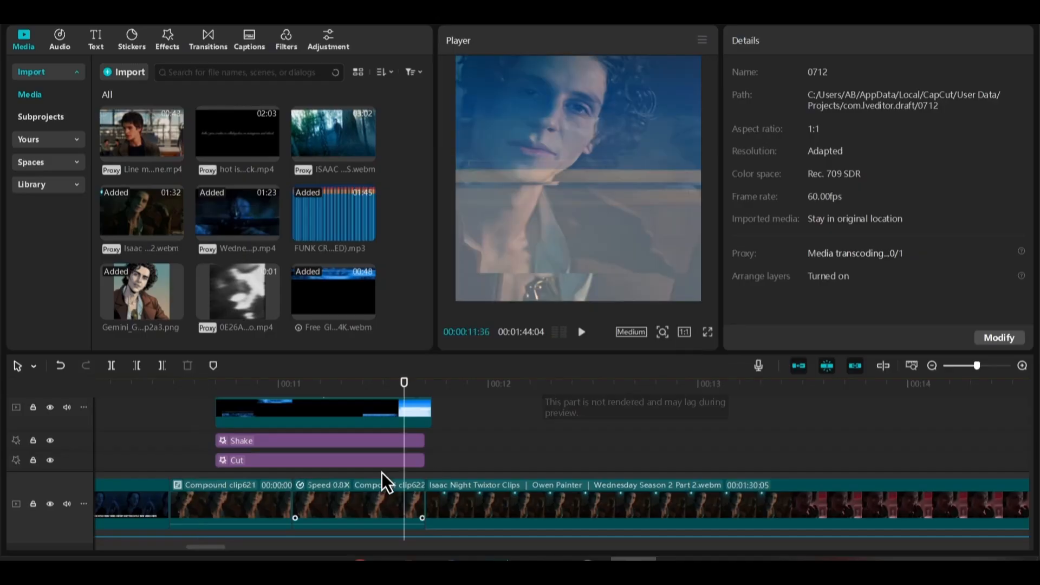
pyautogui.moveTo(203, 401); pyautogui.dragTo(85, 386)
pyautogui.press('space')
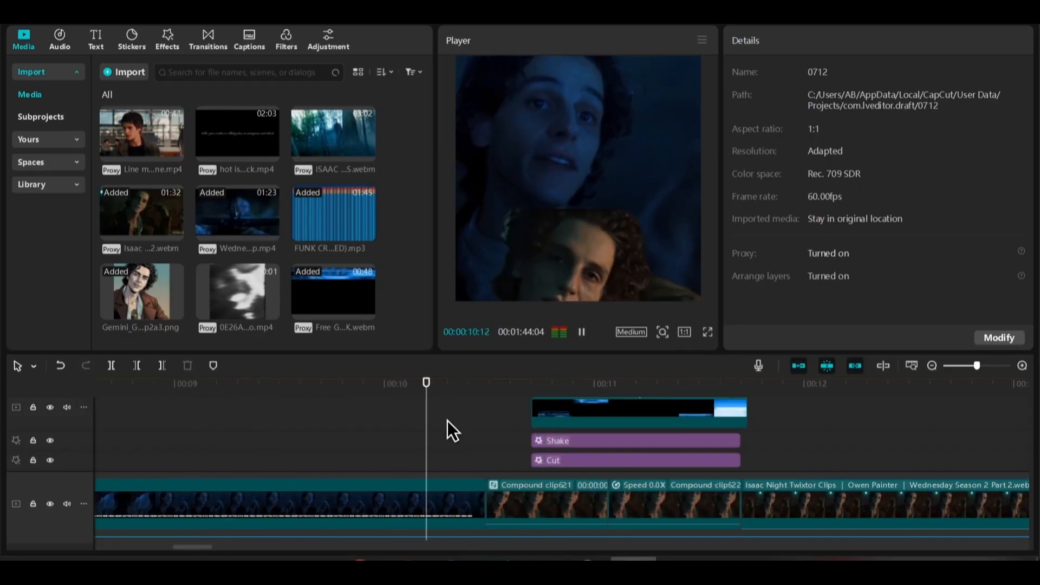
pyautogui.scroll(-2, 455, 417)
pyautogui.press('space')
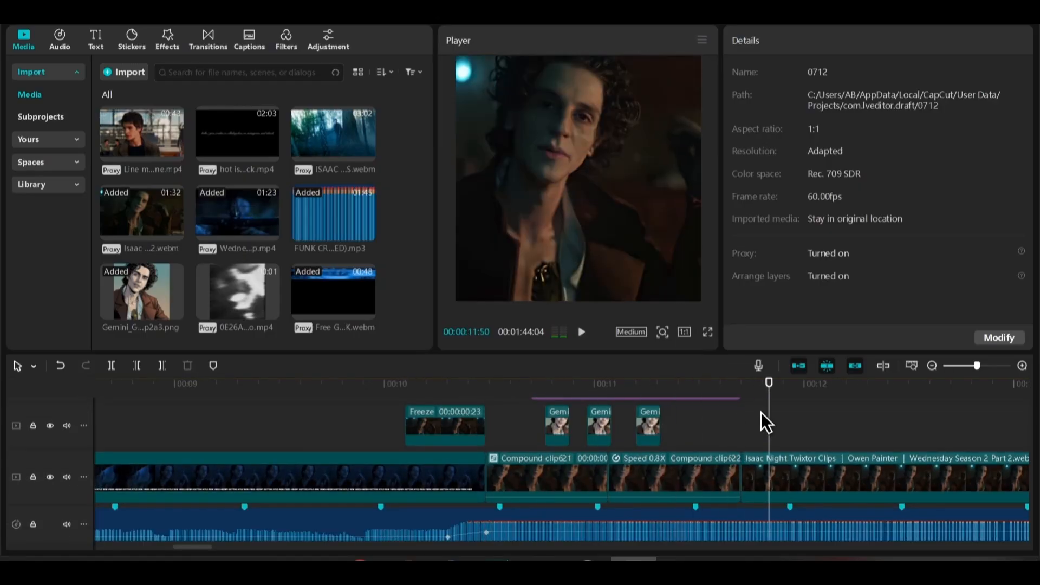
# Import the black ripple overlay video, place it above the first compound clip at 10:39, and speed it up to 1.9x
pyautogui.moveTo(769, 404); pyautogui.dragTo(550, 437)
pyautogui.scroll(2, 550, 438)
pyautogui.moveTo(407, 382); pyautogui.dragTo(486, 418)
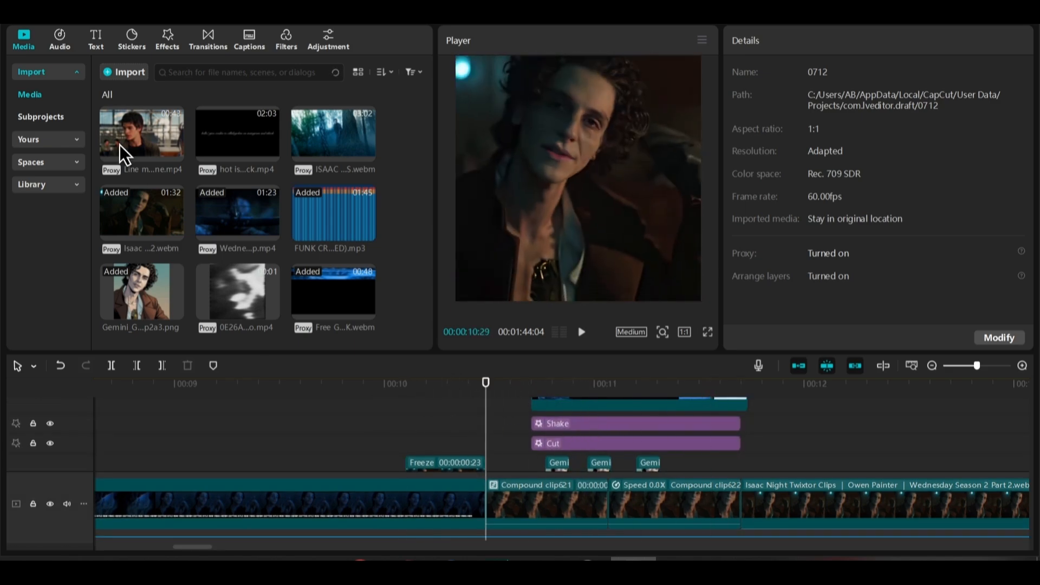
pyautogui.click(113, 70)
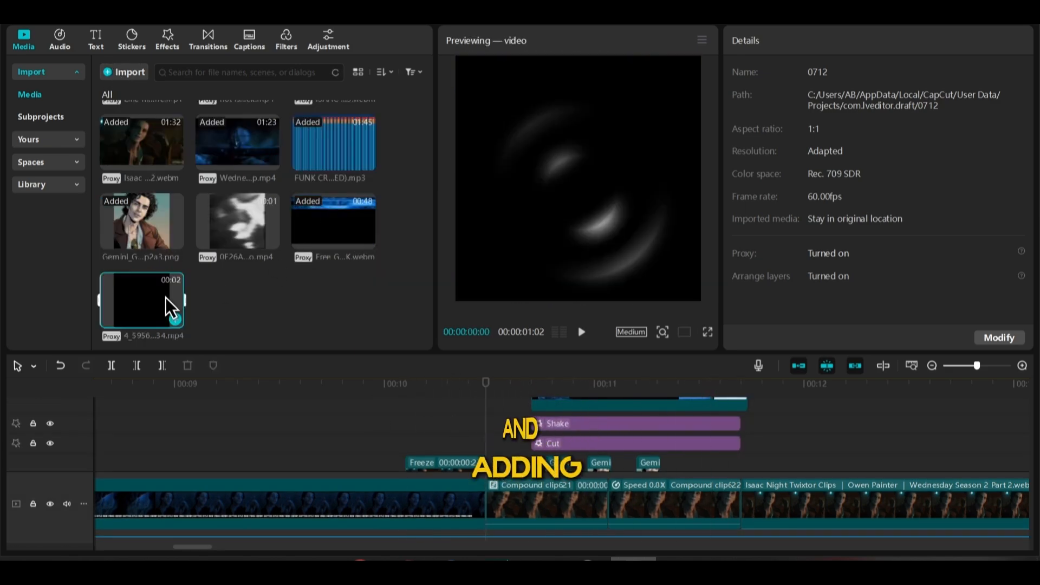
pyautogui.moveTo(167, 301); pyautogui.dragTo(521, 387)
pyautogui.press('q')
pyautogui.click(830, 42)
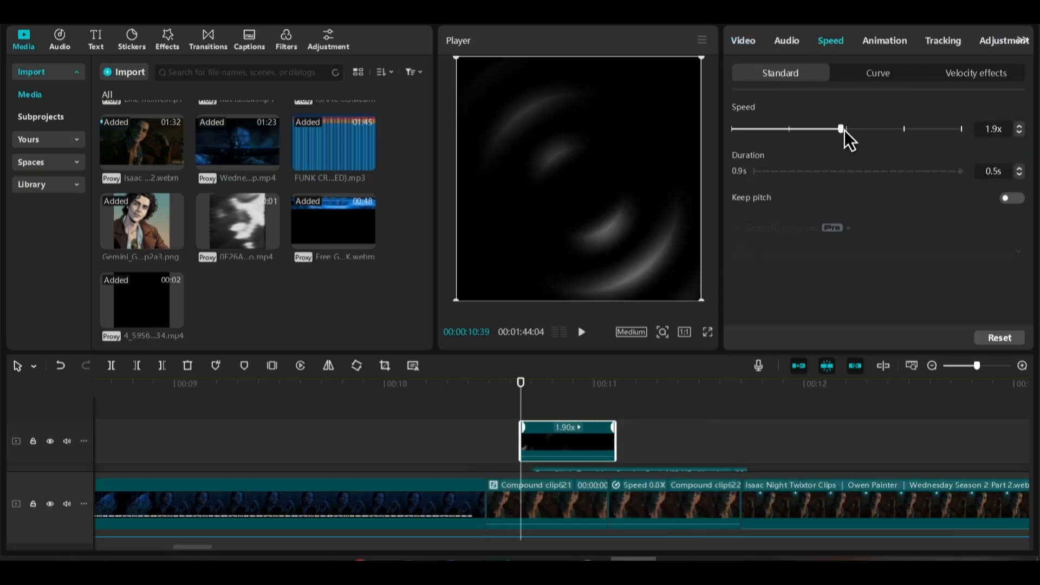
# Set the ripple overlay's blend mode to Screen, align it with the start of the first compound clip, and play back the transition
pyautogui.click(745, 42)
pyautogui.click(811, 319)
pyautogui.click(829, 117)
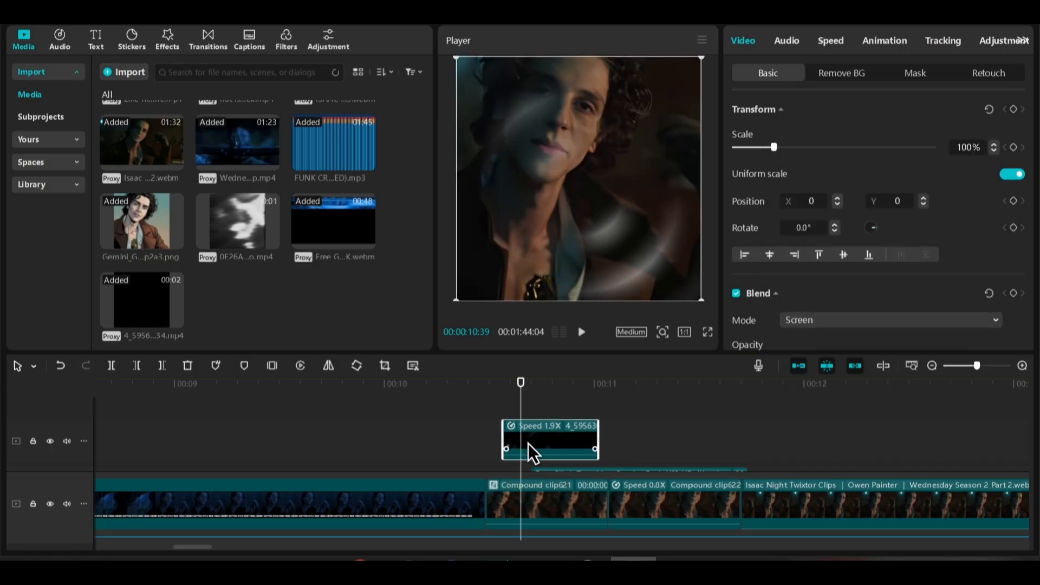
pyautogui.moveTo(527, 443); pyautogui.dragTo(486, 421)
pyautogui.click(477, 422)
pyautogui.press('space')
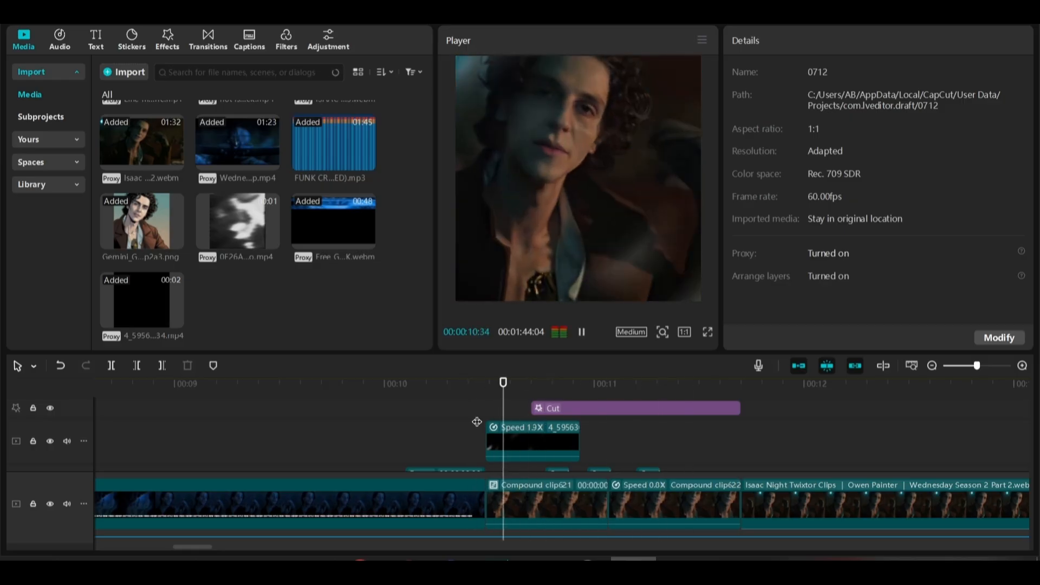
pyautogui.click(493, 408)
pyautogui.moveTo(512, 389); pyautogui.dragTo(354, 404)
pyautogui.press('space')
# Add a second Shake effect from the start of the freeze frame at 10:06 to about 10:39
pyautogui.click(163, 51)
pyautogui.press('w')
pyautogui.moveTo(509, 384); pyautogui.dragTo(522, 449)
pyautogui.moveTo(442, 454); pyautogui.dragTo(406, 454)
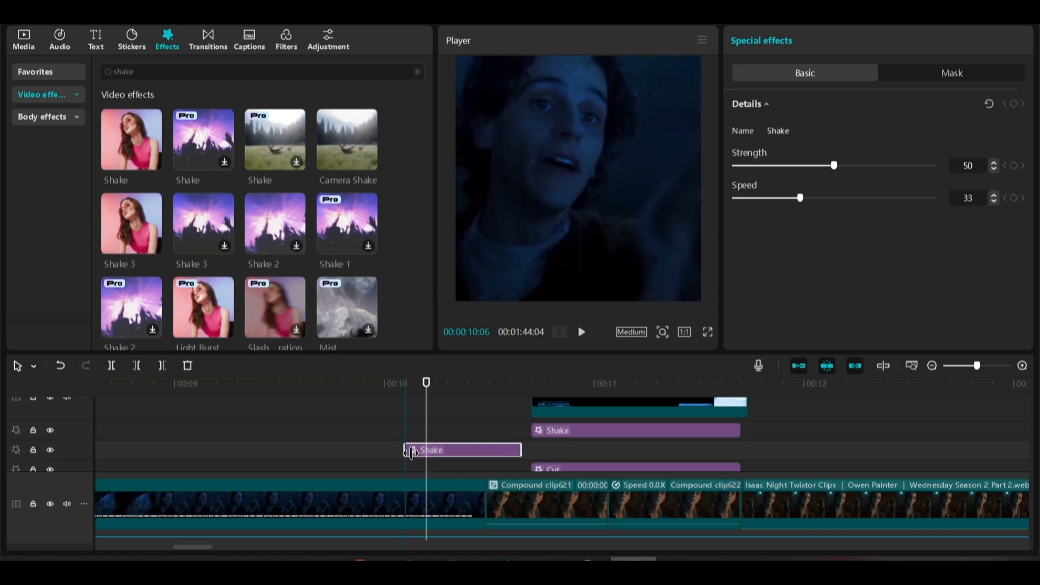
# Keyframe the second Shake's strength from 0 at 10:06 to a higher value midway through the effect, and preview it in full screen
pyautogui.click(407, 396)
pyautogui.moveTo(834, 166); pyautogui.dragTo(732, 166)
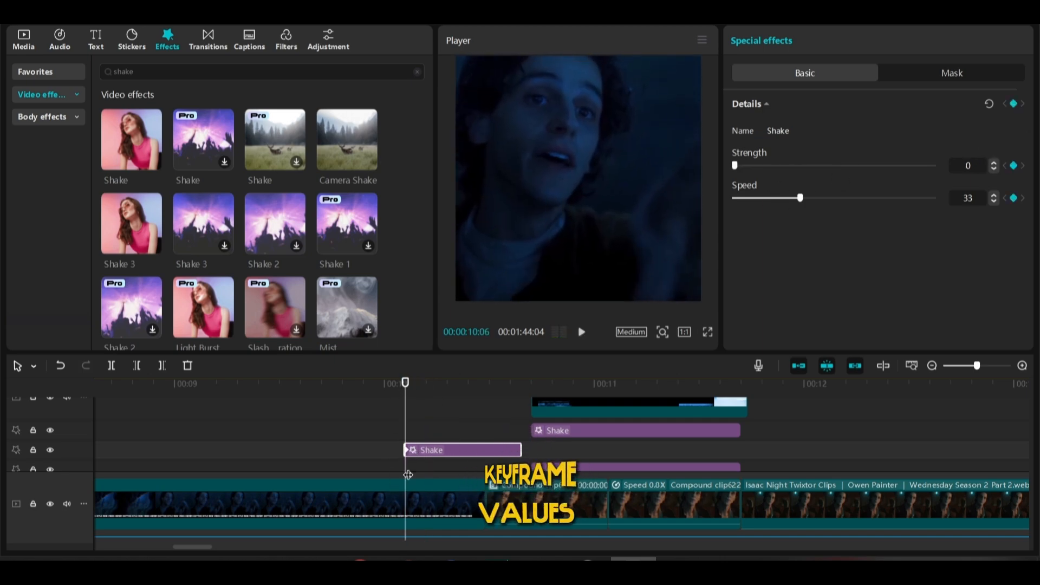
pyautogui.moveTo(515, 398); pyautogui.dragTo(465, 396)
pyautogui.moveTo(735, 165); pyautogui.dragTo(862, 167)
pyautogui.click(405, 387)
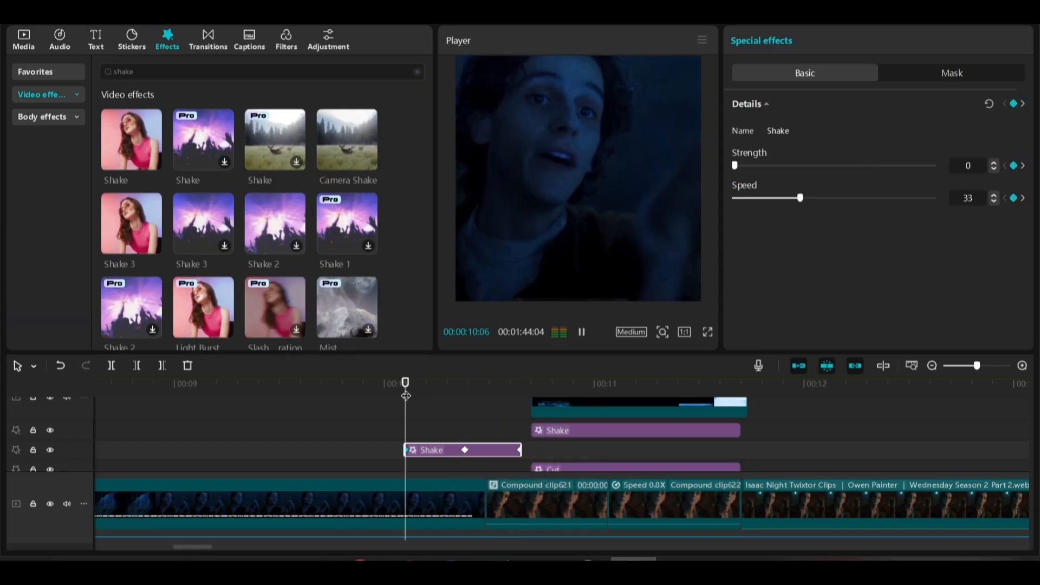
pyautogui.click(708, 332)
pyautogui.press('space')
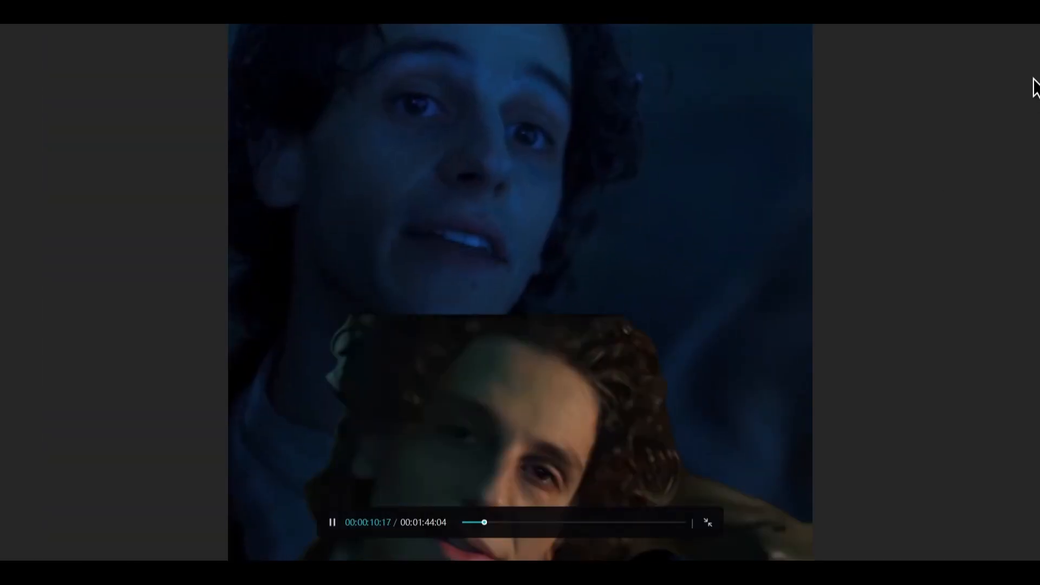
pyautogui.press('Escape')
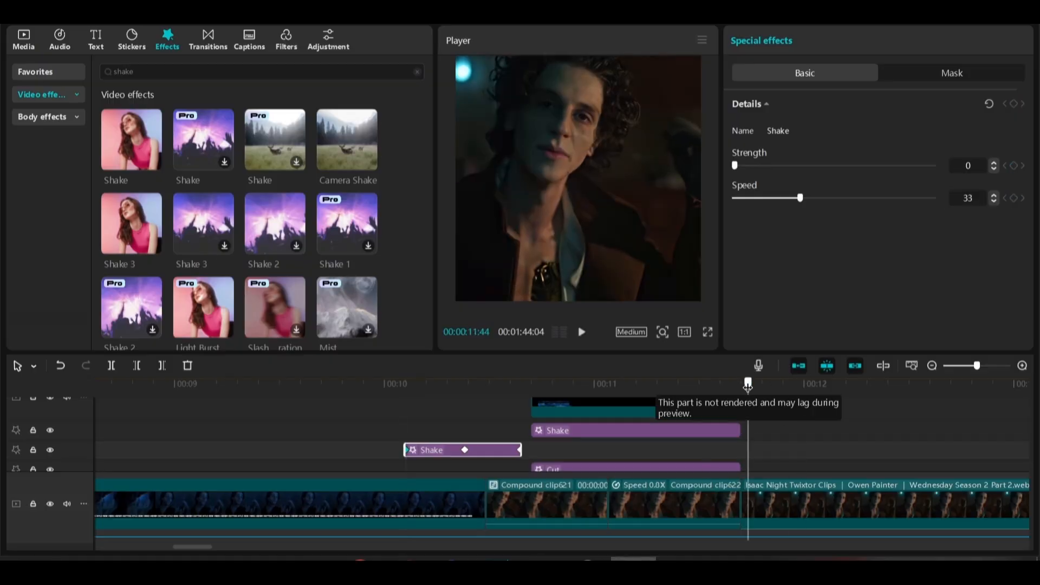
# Trim the end of the glitch overlay to line up with the end of the Shake effect below it
pyautogui.click(738, 434)
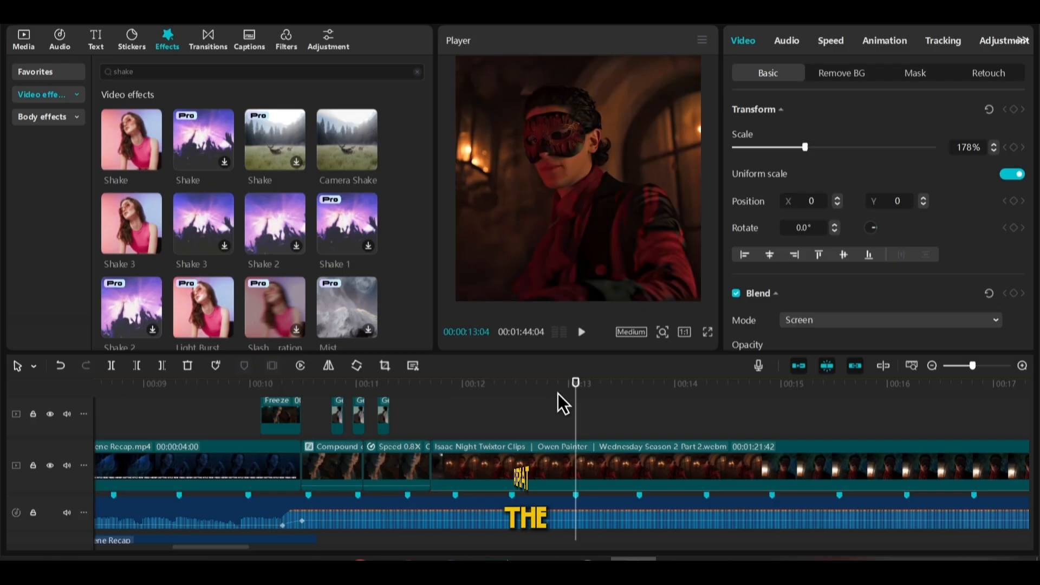
# Split the Isaac Night Twixtor clip on the main track at 13:04
pyautogui.scroll(1, 552, 436)
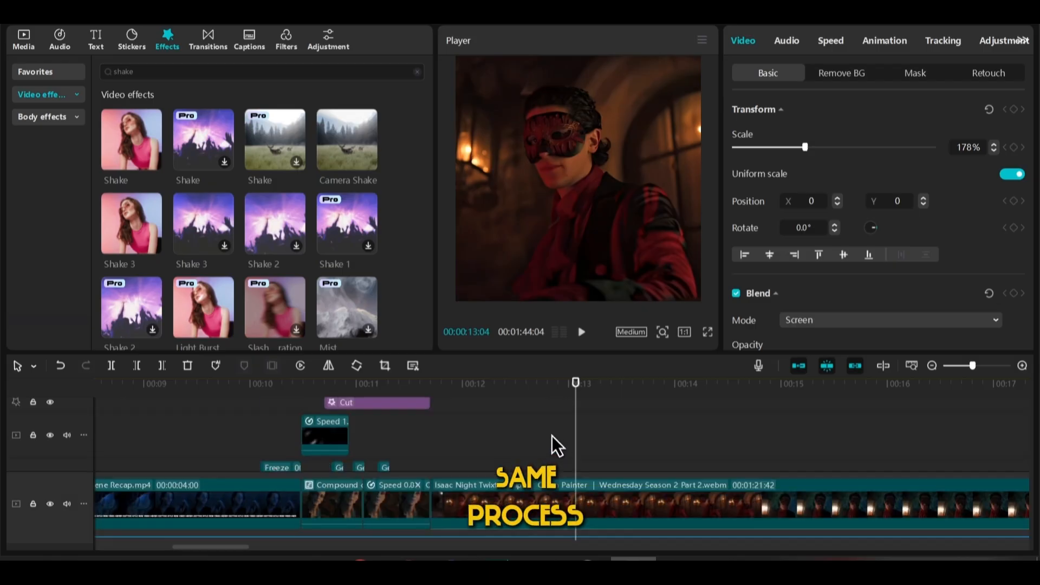
pyautogui.scroll(-3, 558, 440)
pyautogui.scroll(1, 568, 439)
pyautogui.hotkey('ctrl', 'b')
pyautogui.click(453, 388)
# Apply the Flash in speed curve to the first part of the split Isaac Night clip and play it back
pyautogui.click(492, 440)
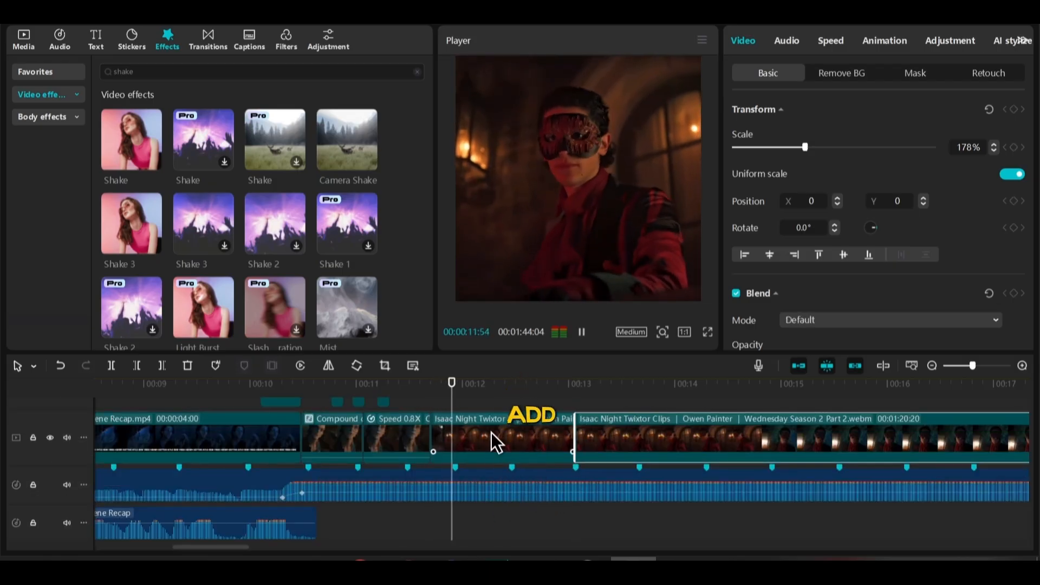
pyautogui.click(834, 42)
pyautogui.click(878, 72)
pyautogui.click(807, 184)
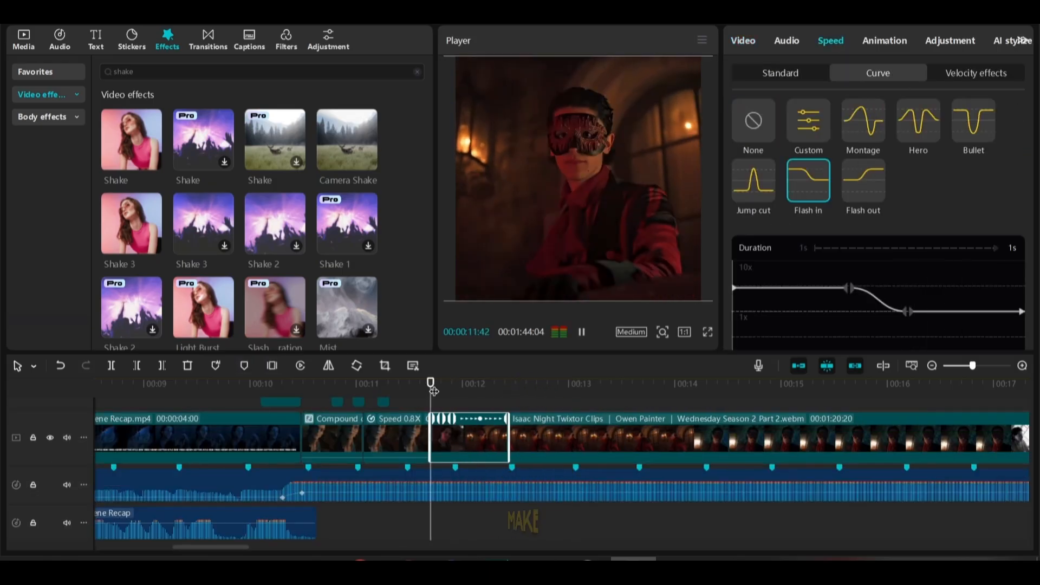
pyautogui.press('space')
# Switch to the video player, take a snapshot of the masked character's frame, and open its comic-style version in Gemini
pyautogui.rightClick(516, 167)
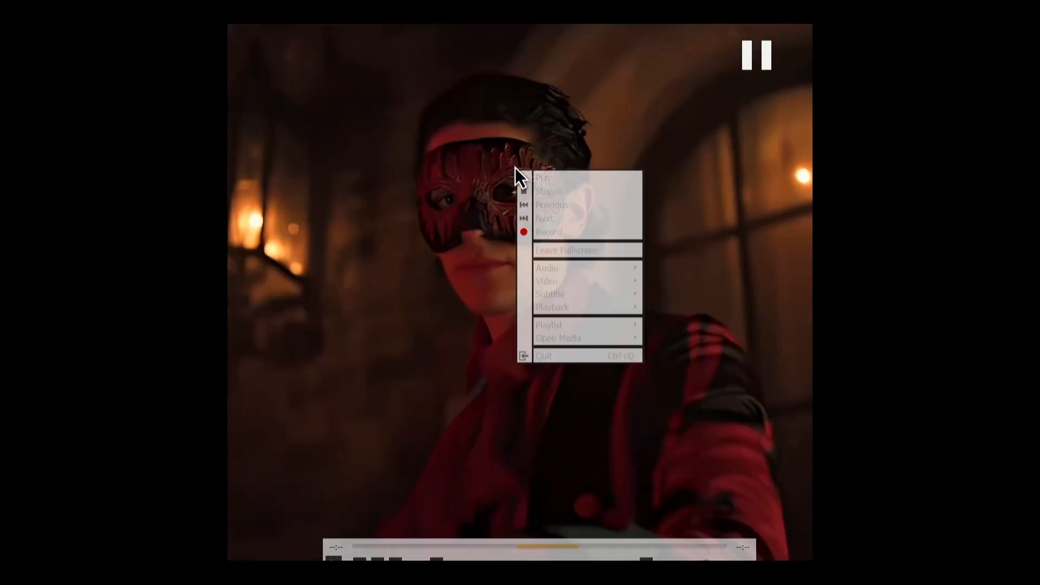
pyautogui.moveTo(590, 281)
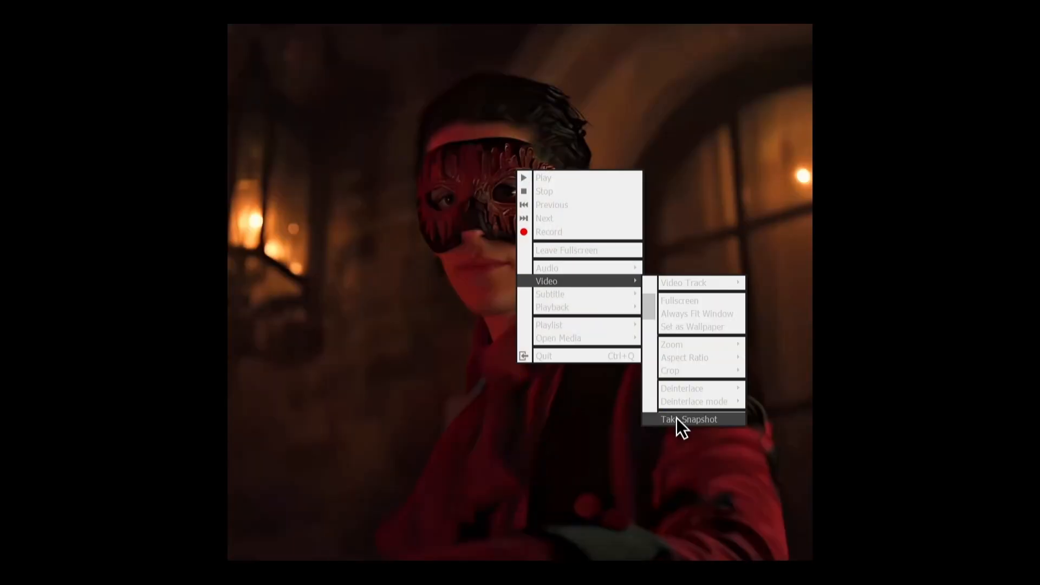
pyautogui.click(677, 418)
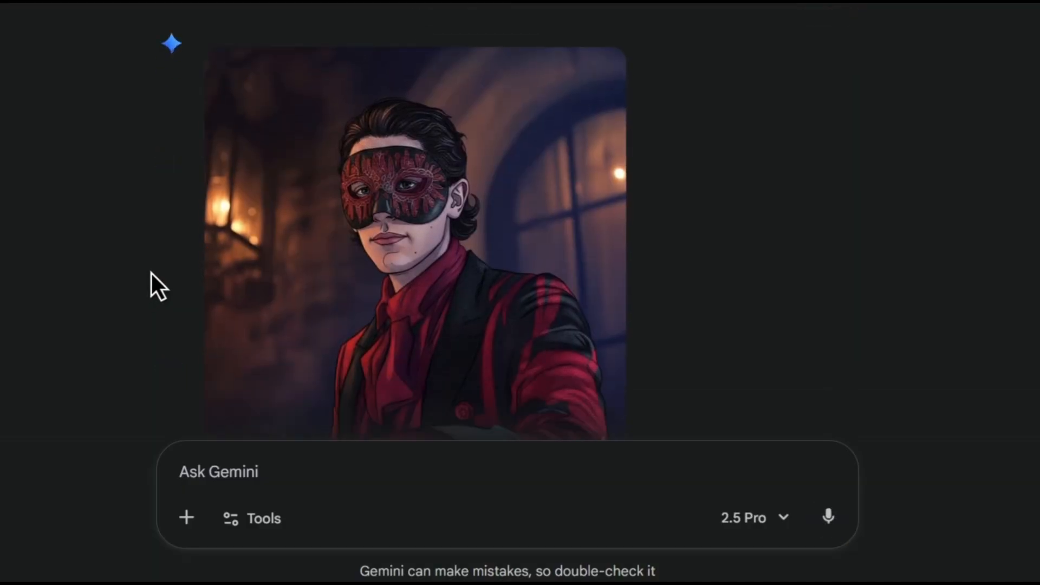
pyautogui.scroll(-2, 151, 273)
pyautogui.click(296, 206)
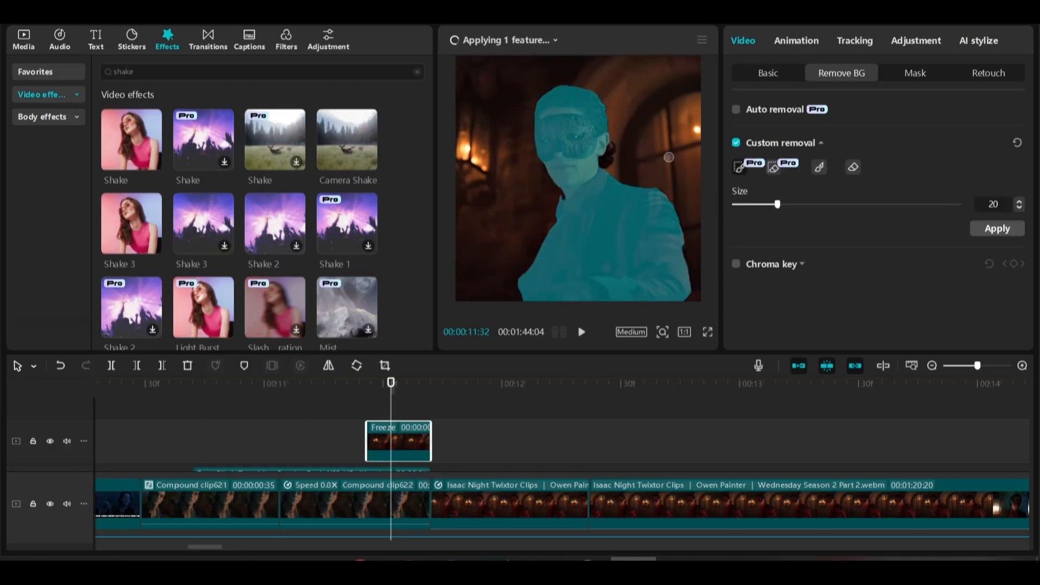
# Keyframe the cut-out freeze frame to slide in from off-frame on the right, reaching its centred position at 11:42, and ease the keyframe curve
pyautogui.scroll(1, 366, 388)
pyautogui.click(448, 388)
pyautogui.click(768, 73)
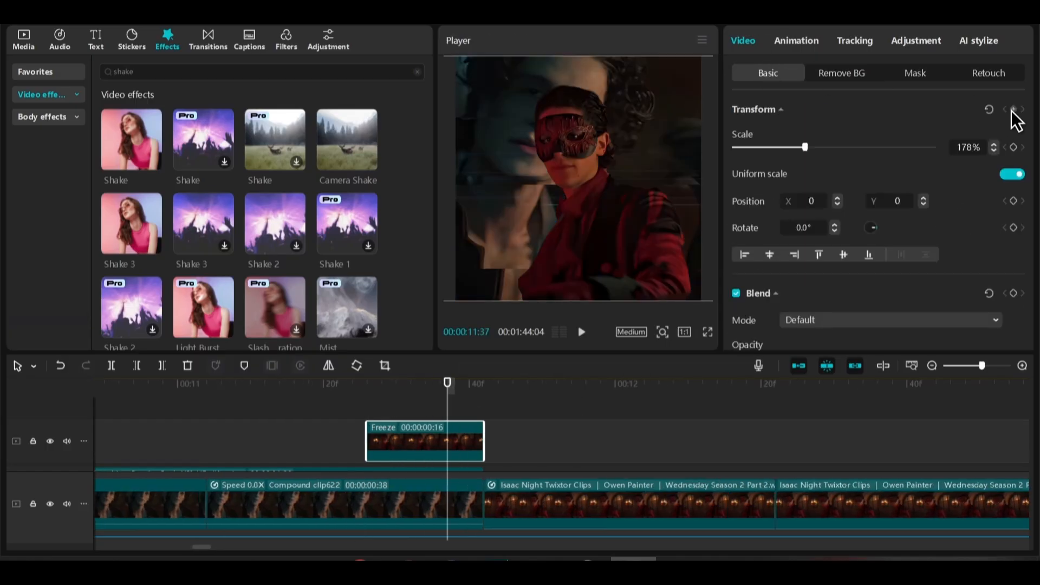
pyautogui.click(1017, 109)
pyautogui.click(406, 444)
pyautogui.moveTo(616, 183); pyautogui.dragTo(815, 214)
pyautogui.click(482, 444)
pyautogui.click(722, 446)
pyautogui.click(762, 330)
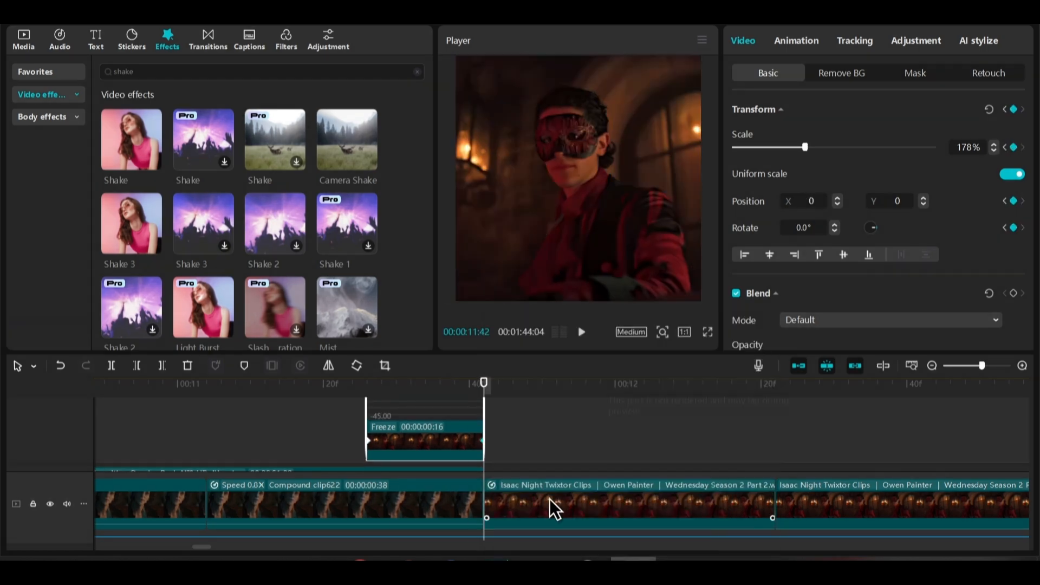
# Keyframe the masked clip's scale from 178% at 11:42 to a larger value at its end, and ease the keyframe curve
pyautogui.click(550, 500)
pyautogui.click(432, 453)
pyautogui.click(703, 502)
pyautogui.moveTo(805, 147); pyautogui.dragTo(826, 148)
pyautogui.moveTo(703, 504); pyautogui.dragTo(774, 504)
pyautogui.hotkey('alt', 'k')
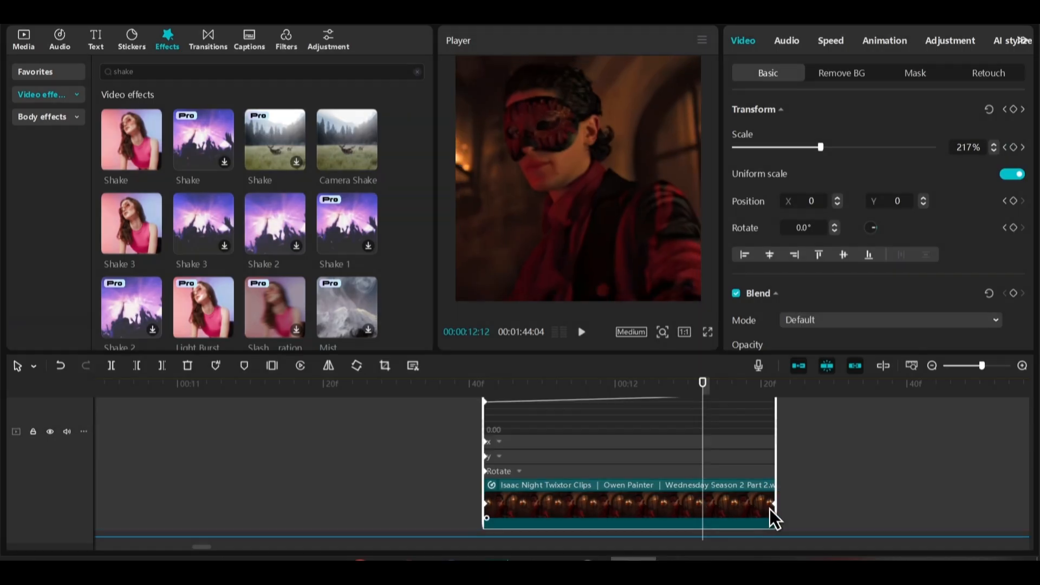
pyautogui.click(622, 442)
pyautogui.click(752, 330)
pyautogui.hotkey('alt', 'k')
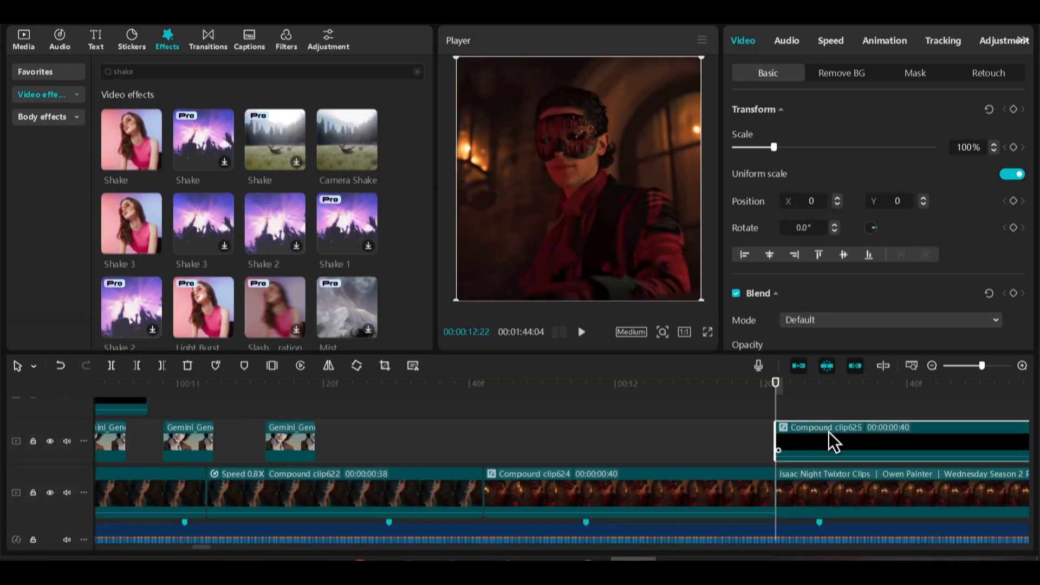
# Reverse the second compound clip of the masked character and preview the zoom in and out in full screen
pyautogui.click(301, 365)
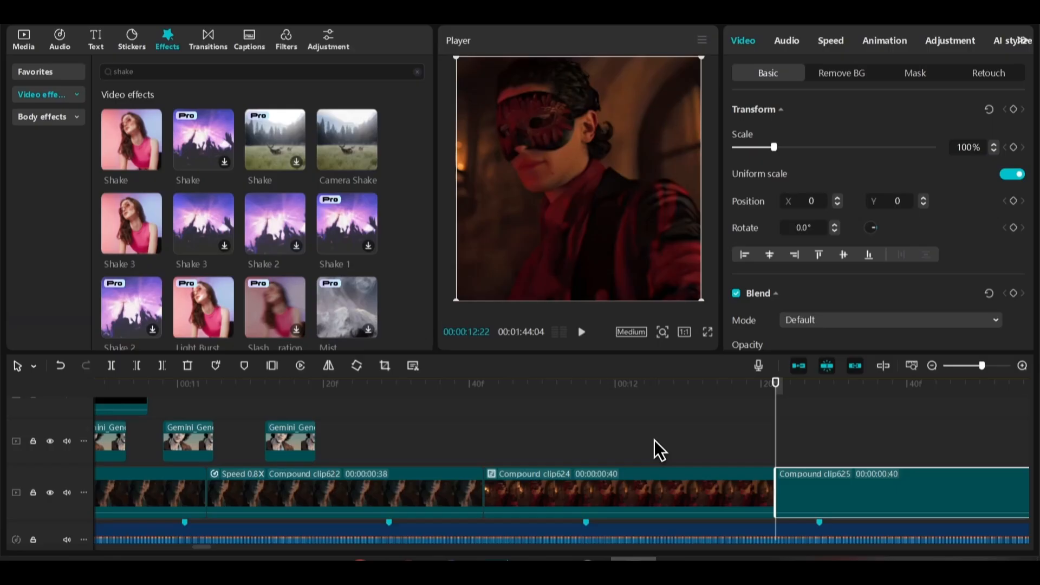
pyautogui.click(655, 440)
pyautogui.scroll(-3, 672, 422)
pyautogui.press('space')
pyautogui.hscroll(5, 661, 401)
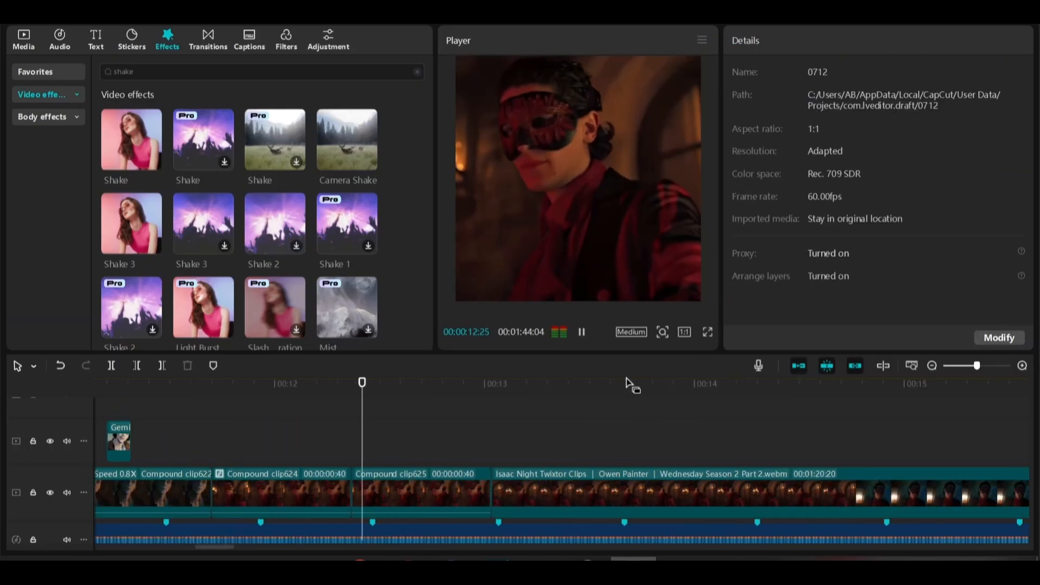
pyautogui.click(217, 395)
pyautogui.press('space')
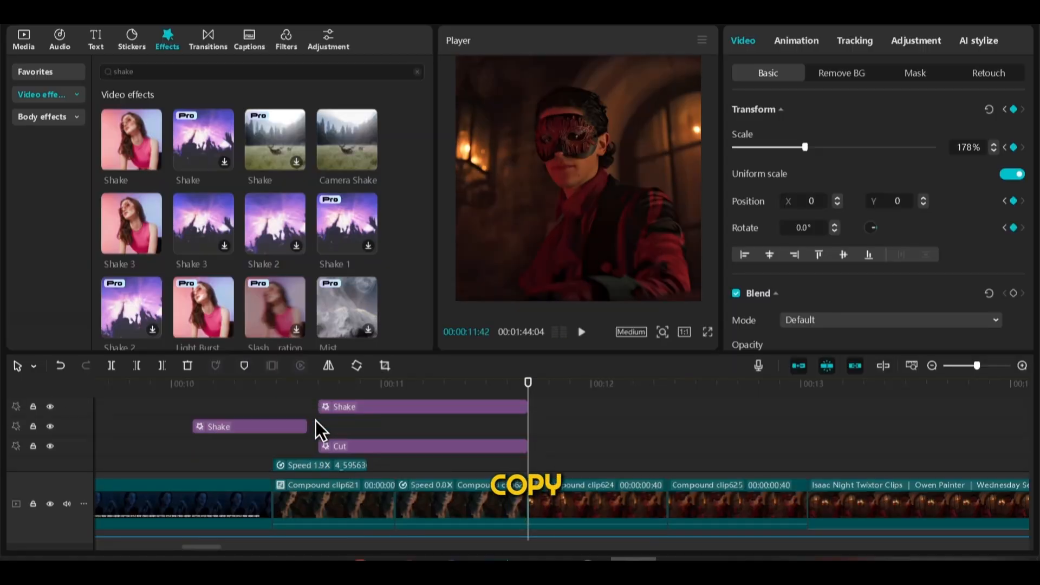
# Space the short masked comic image flashes over the new compound clips and add a fourth flash after the third
pyautogui.moveTo(535, 408); pyautogui.dragTo(470, 446)
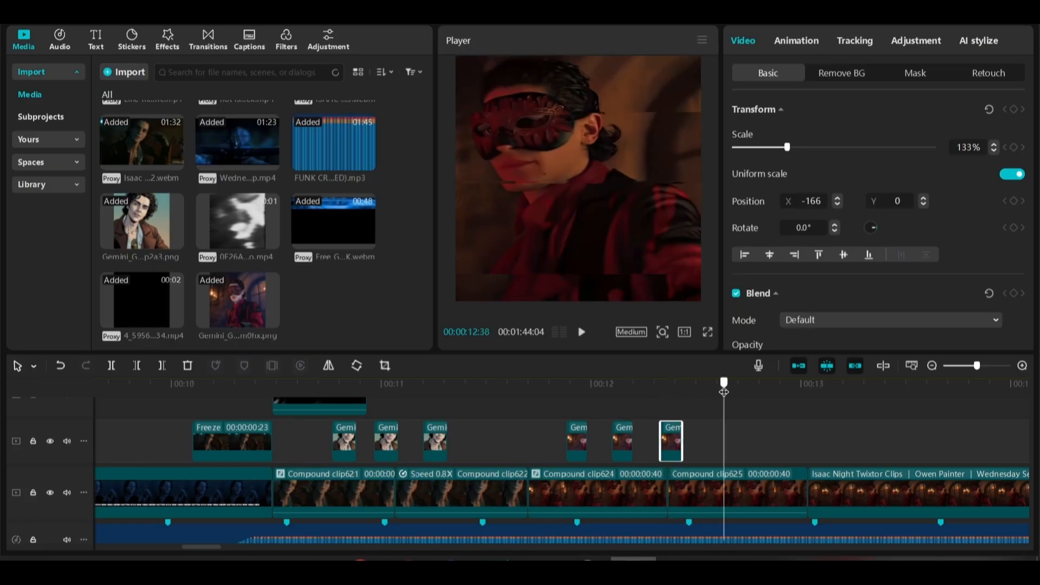
pyautogui.click(507, 416)
pyautogui.press('space')
pyautogui.moveTo(671, 444); pyautogui.dragTo(669, 444)
pyautogui.moveTo(726, 446); pyautogui.dragTo(713, 446)
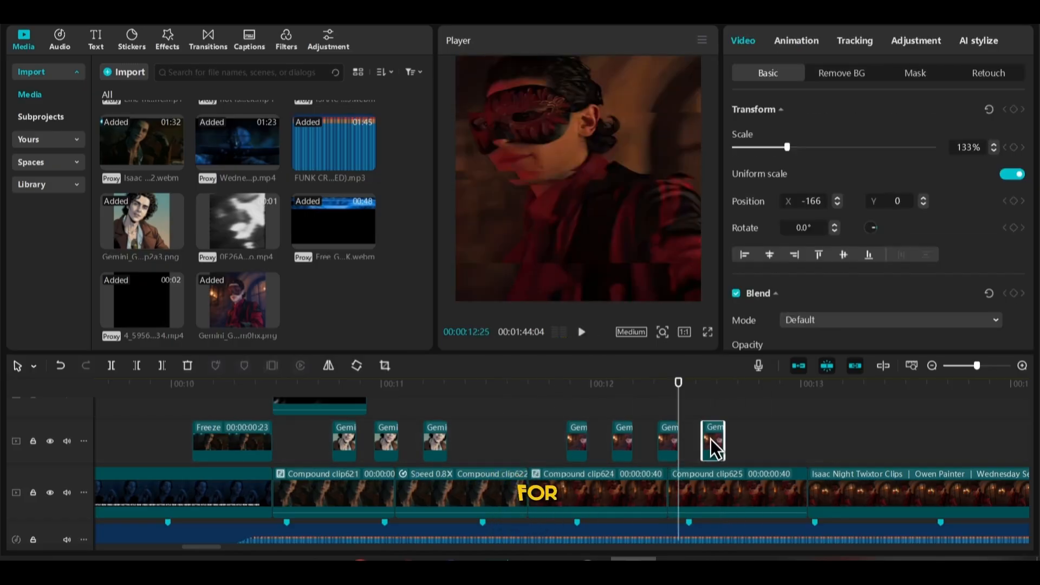
# Play back the masked image flashes and check the copied Cut and Shake effects over the second pair of compound clips
pyautogui.click(543, 433)
pyautogui.press('space')
pyautogui.press('space')
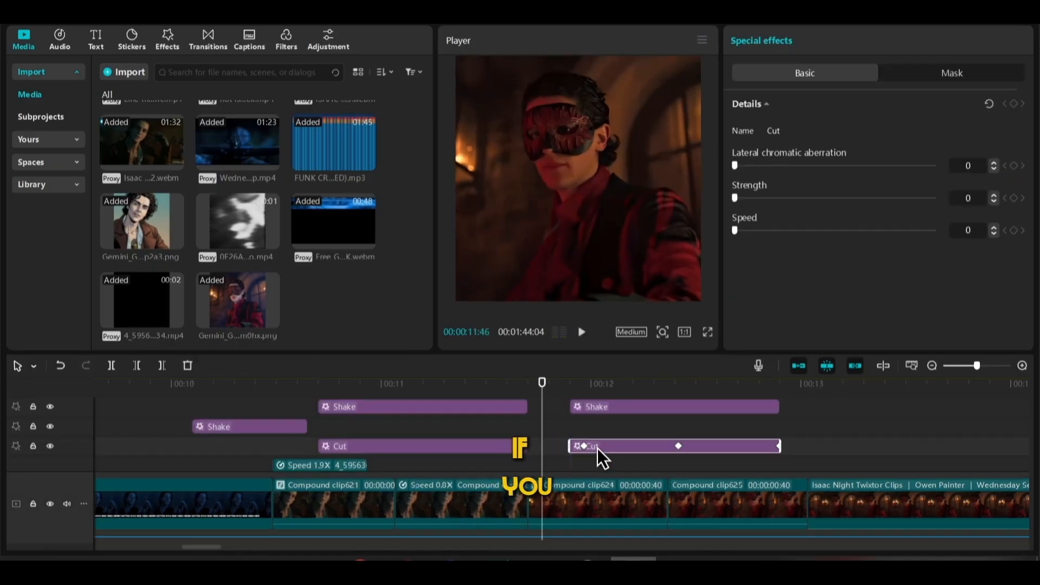
pyautogui.click(657, 408)
pyautogui.click(548, 418)
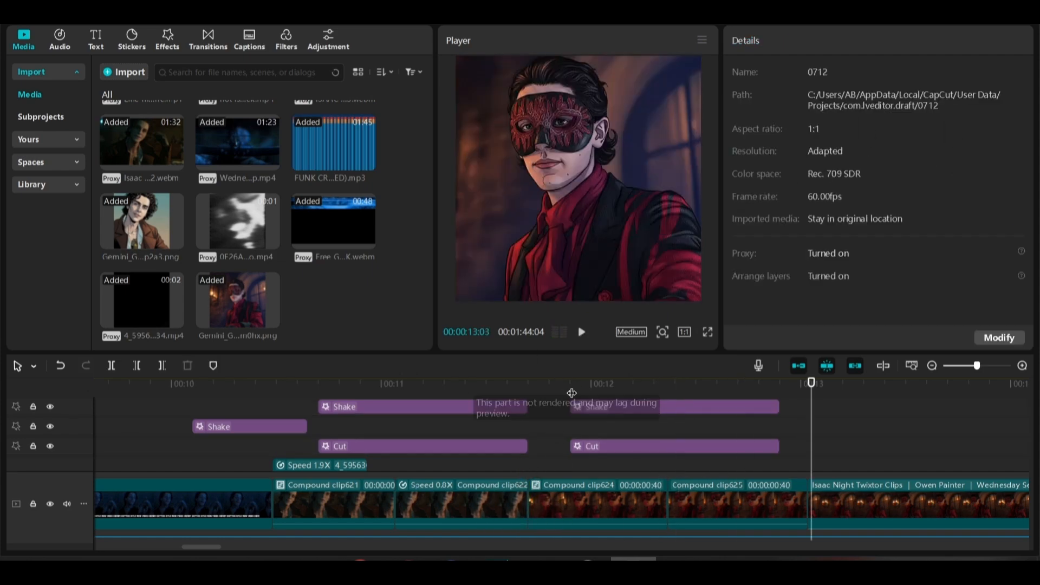
pyautogui.click(769, 410)
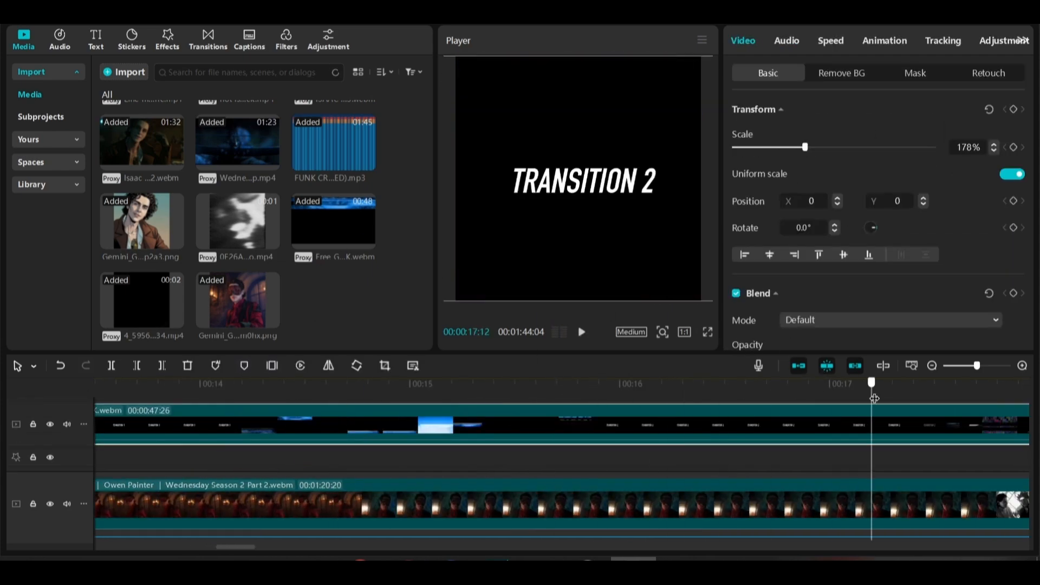
# Trim a glitch segment starting at 20:55 from the overlay pack, place it above the masked clips' Shake effect, and set its blend mode to Screen
pyautogui.moveTo(451, 389); pyautogui.dragTo(474, 395)
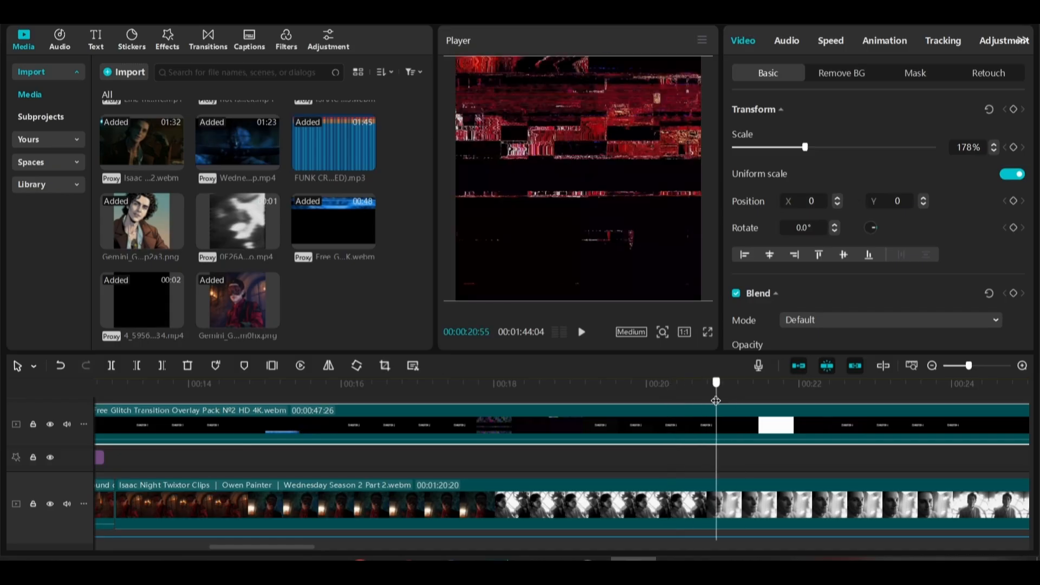
pyautogui.press('q')
pyautogui.moveTo(715, 400); pyautogui.dragTo(758, 396)
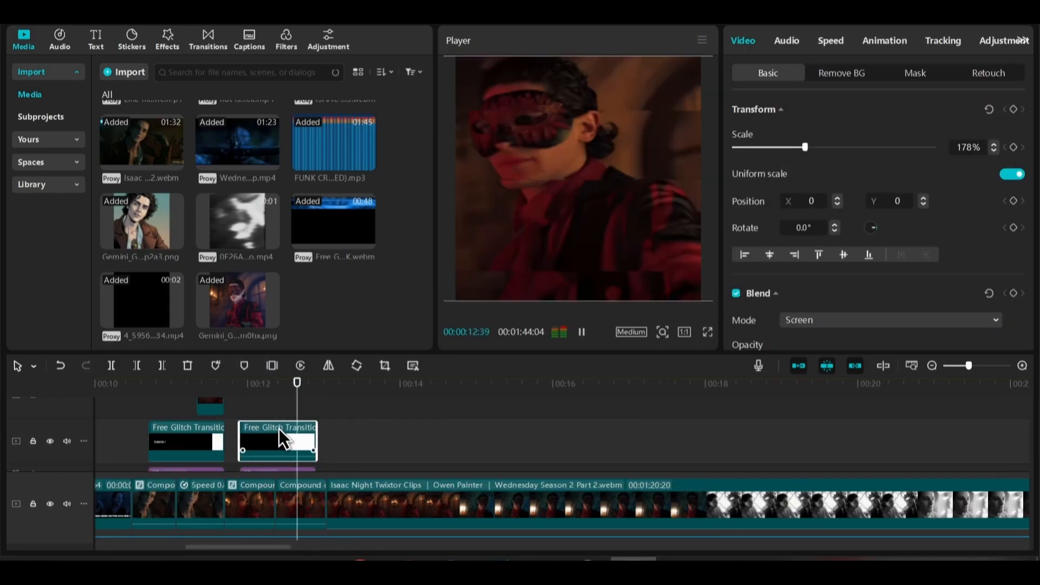
pyautogui.scroll(-2, 816, 268)
pyautogui.press('space')
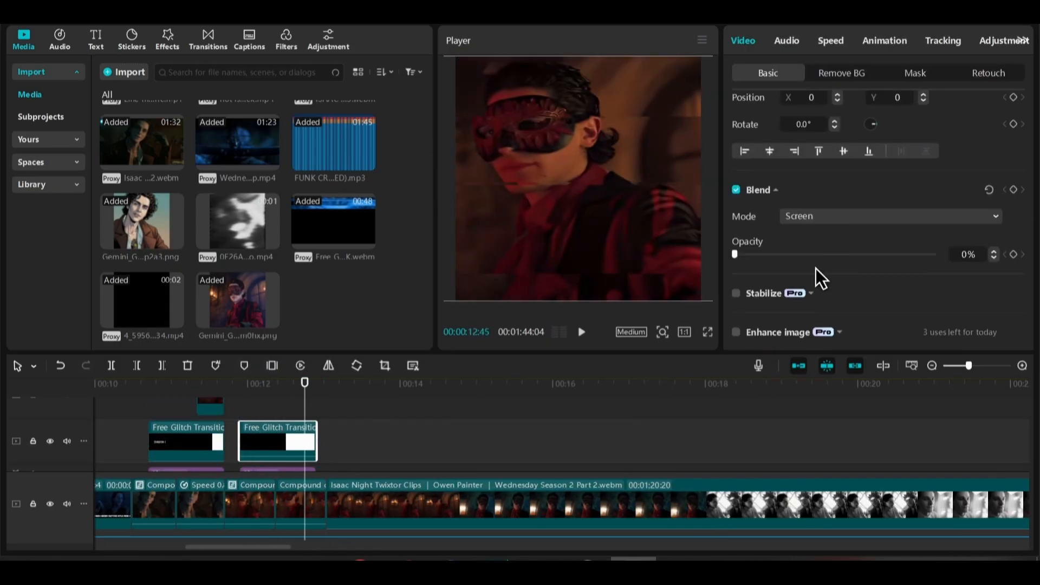